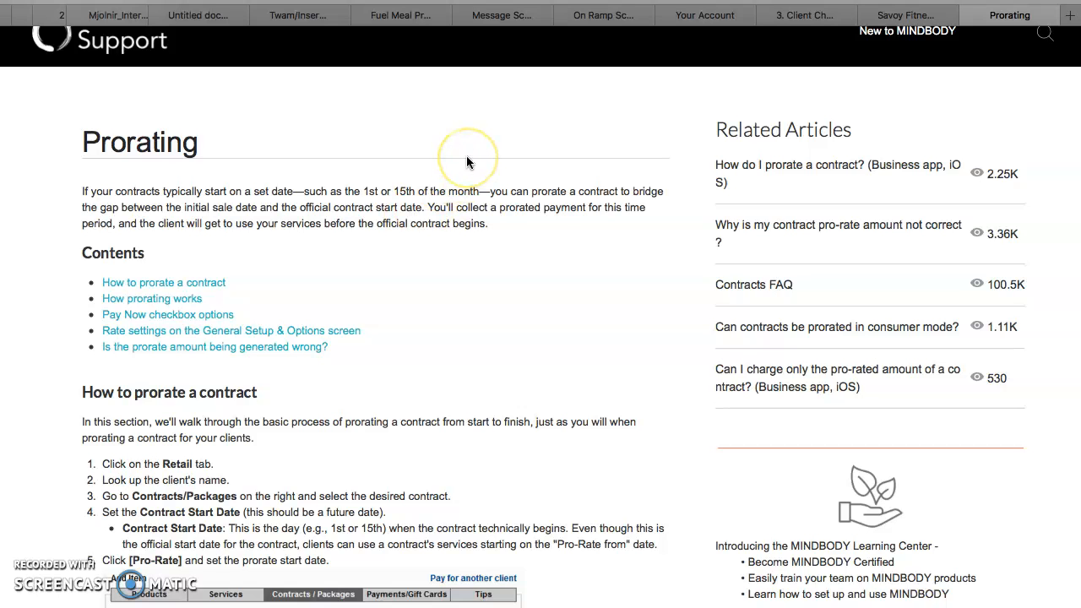
In the Client Checklist document, zoomed to 200%, change the billing line to read "10th,15th, or 25th billing options"
left_click(911, 15)
left_click(808, 17)
scroll(828, 384, "down", 3)
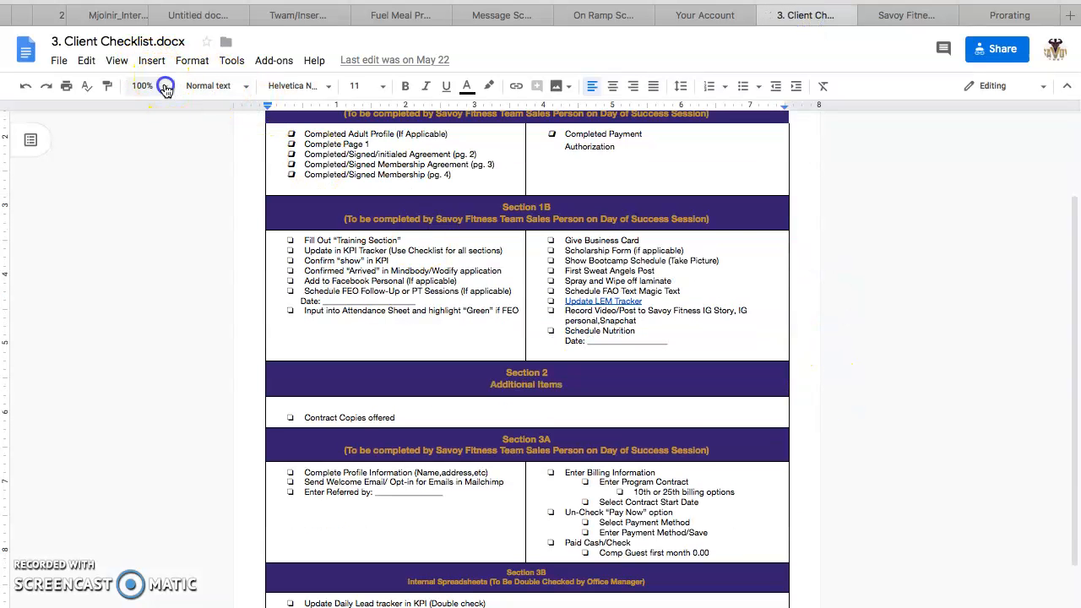
left_click(166, 88)
left_click(147, 283)
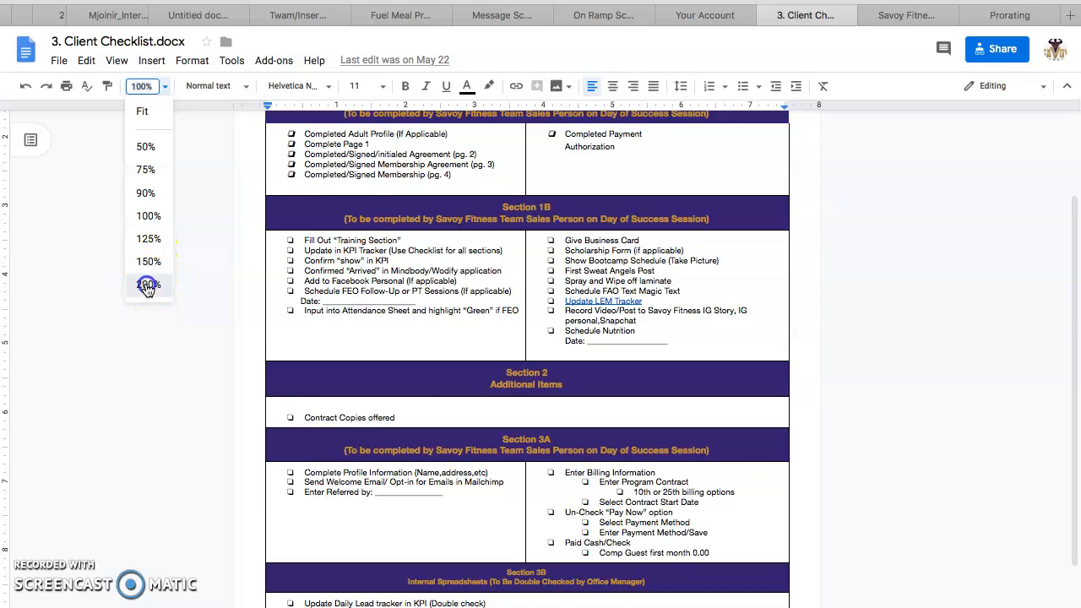
scroll(580, 314, "down", 5)
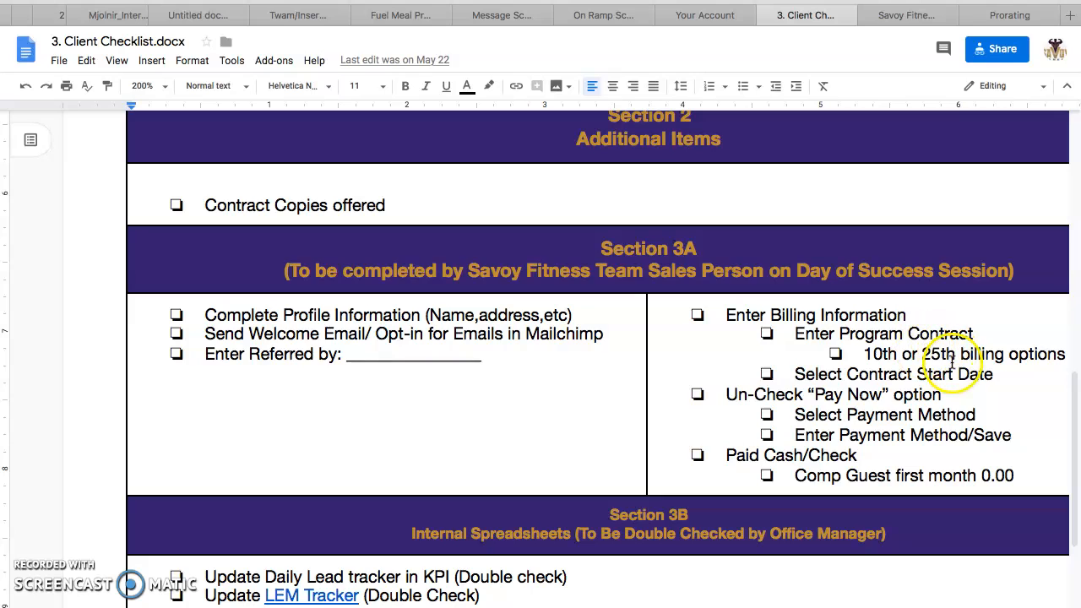
left_click(923, 355)
key("BackSpace")
key("BackSpace")
key("BackSpace")
key("BackSpace")
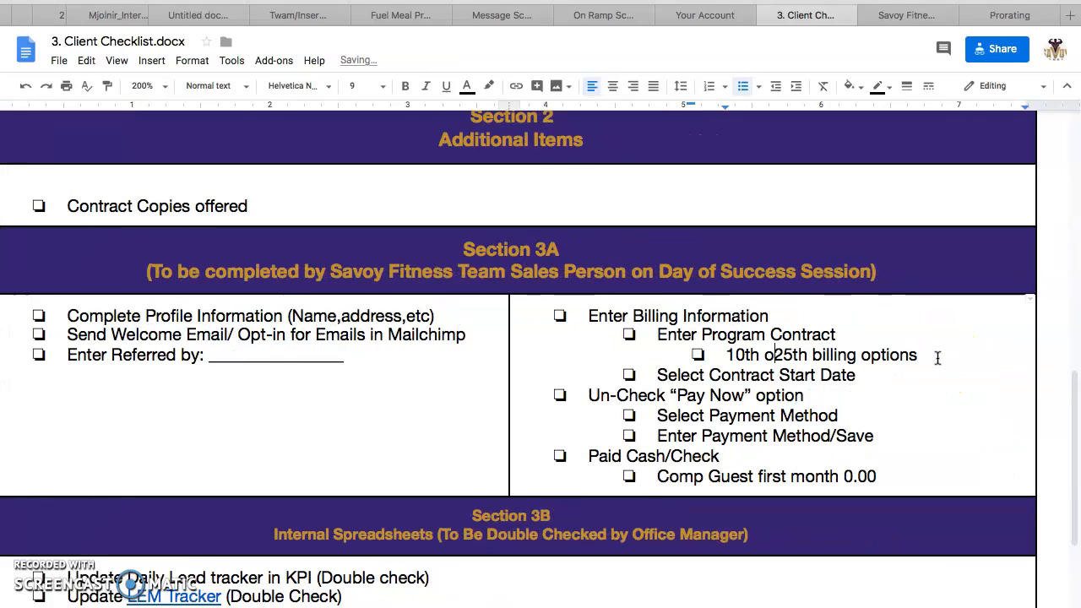
type(",15h")
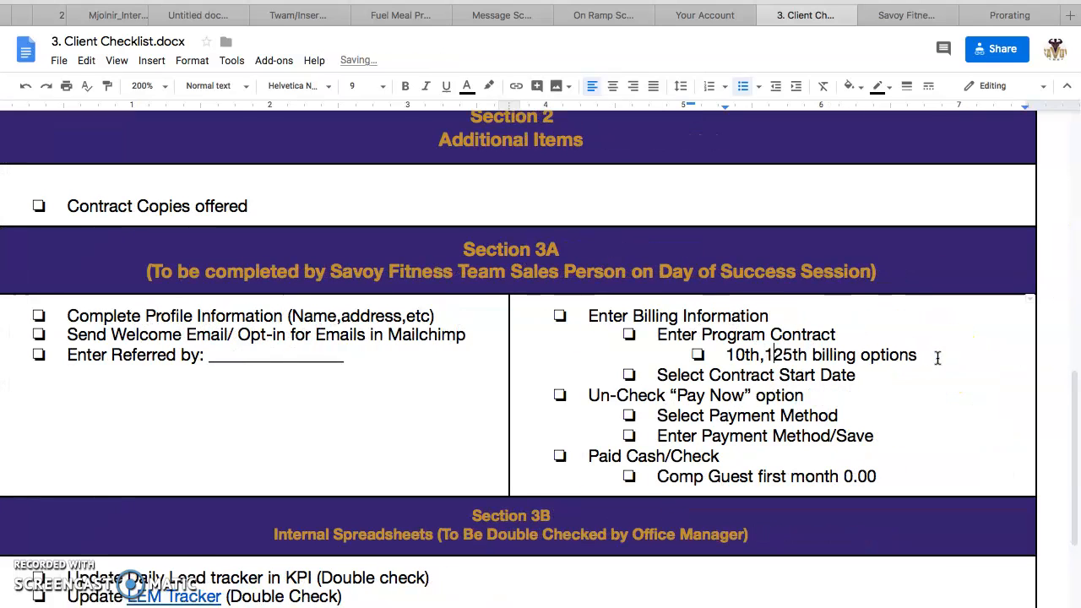
key("BackSpace")
type("th")
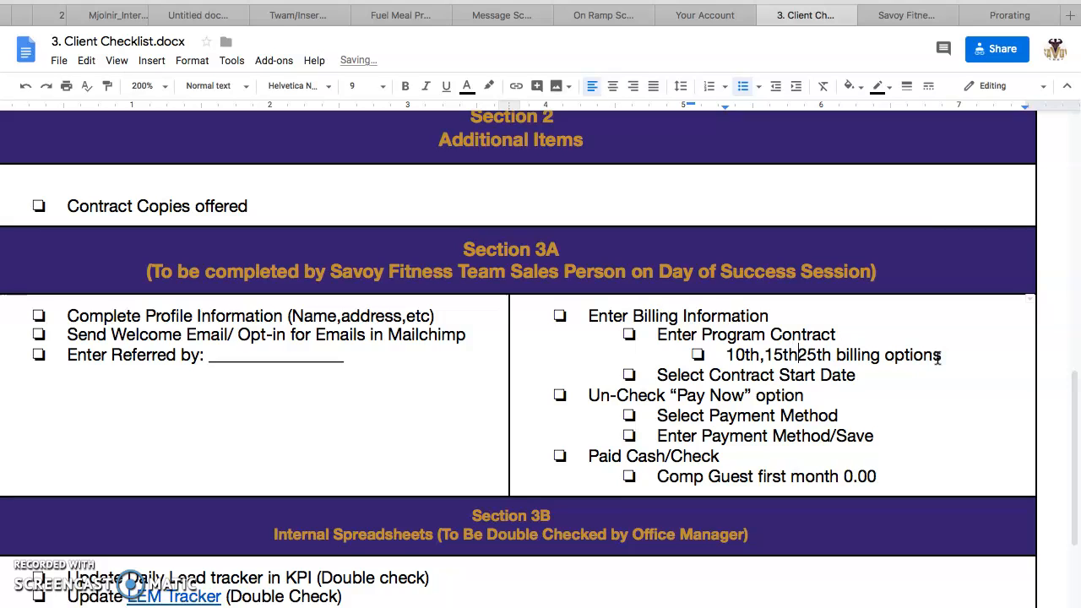
type(",")
left_click(950, 357)
type("or")
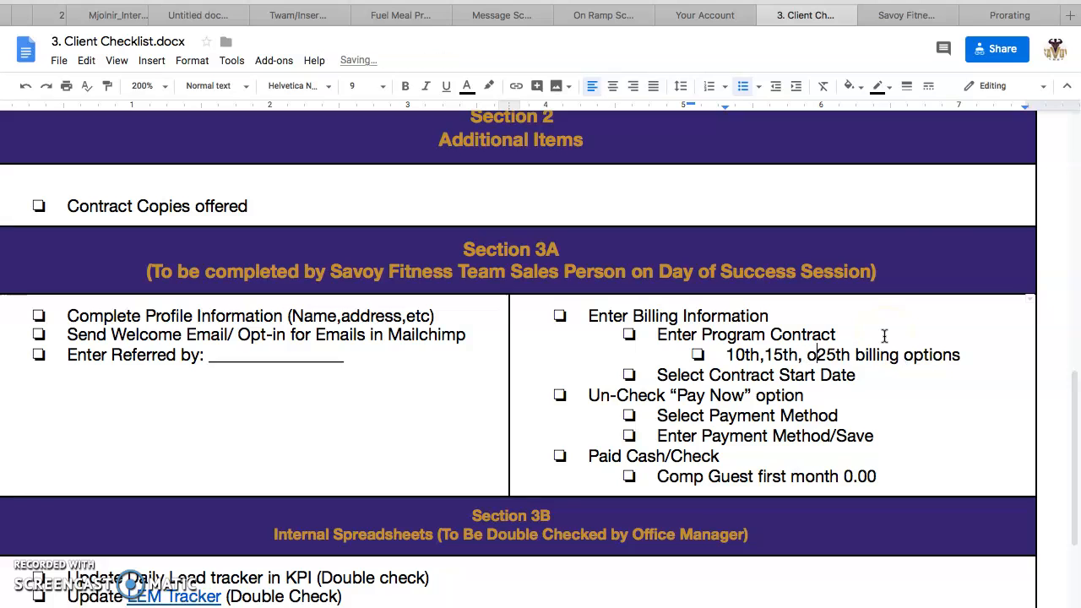
Start adding a new client from the client search and enter the client's first and last name
left_click(1010, 15)
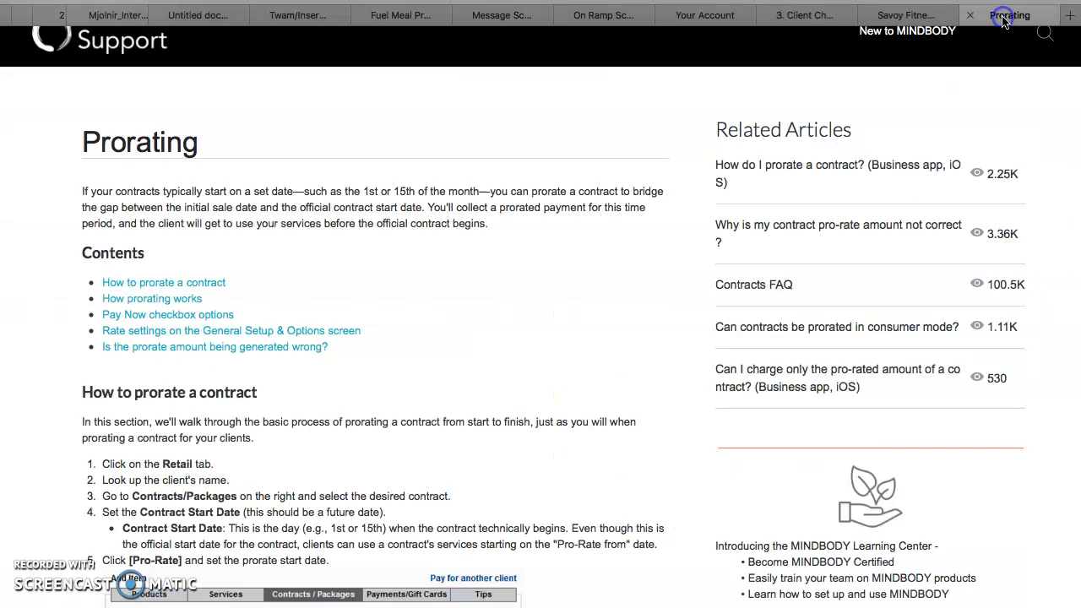
left_click(712, 90)
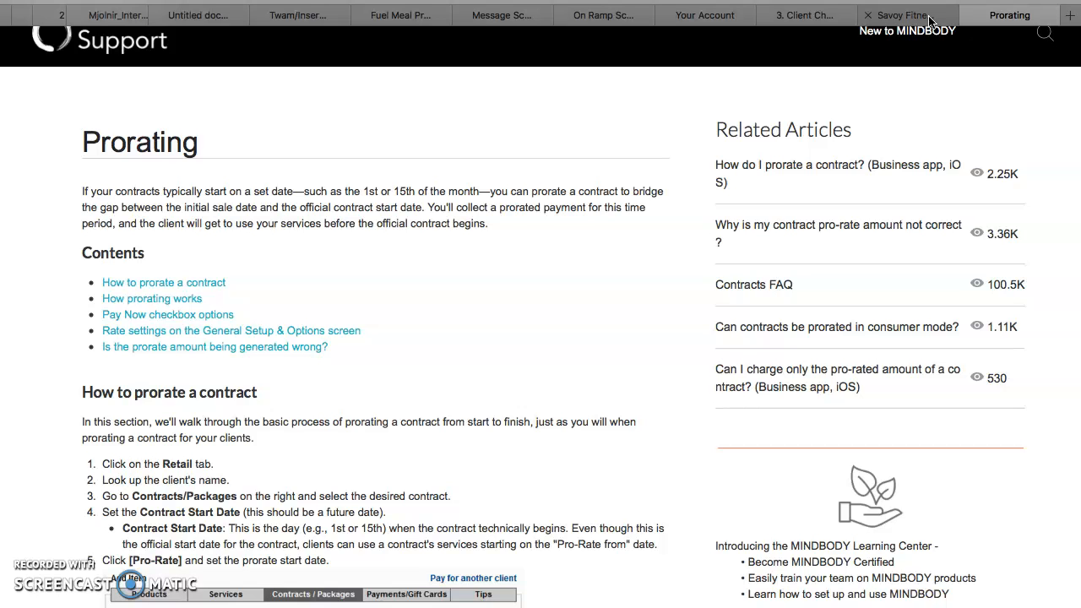
left_click(929, 21)
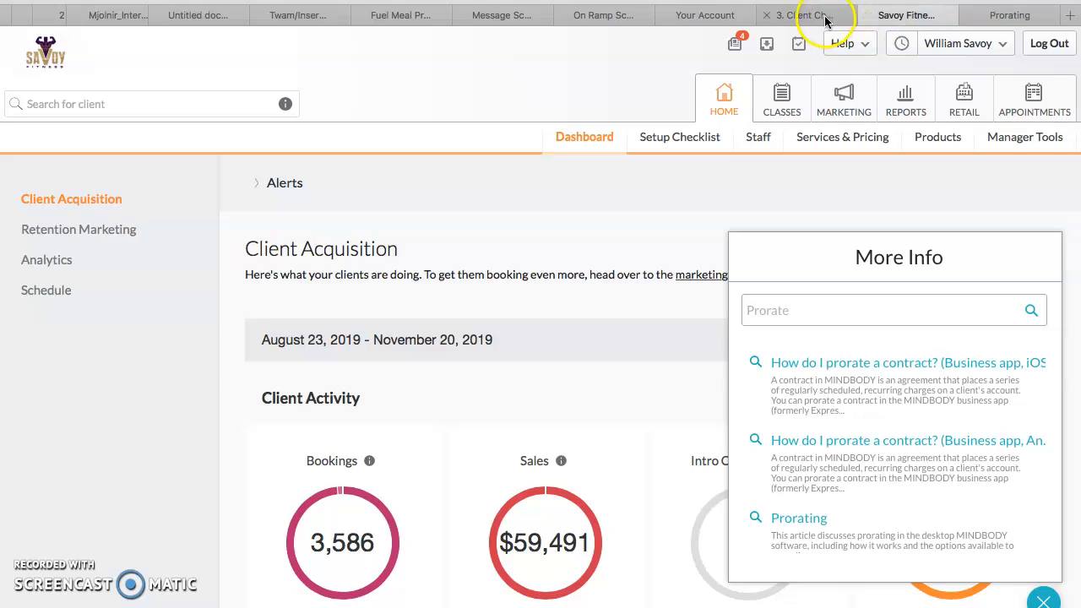
left_click(227, 104)
type("K")
left_click(211, 113)
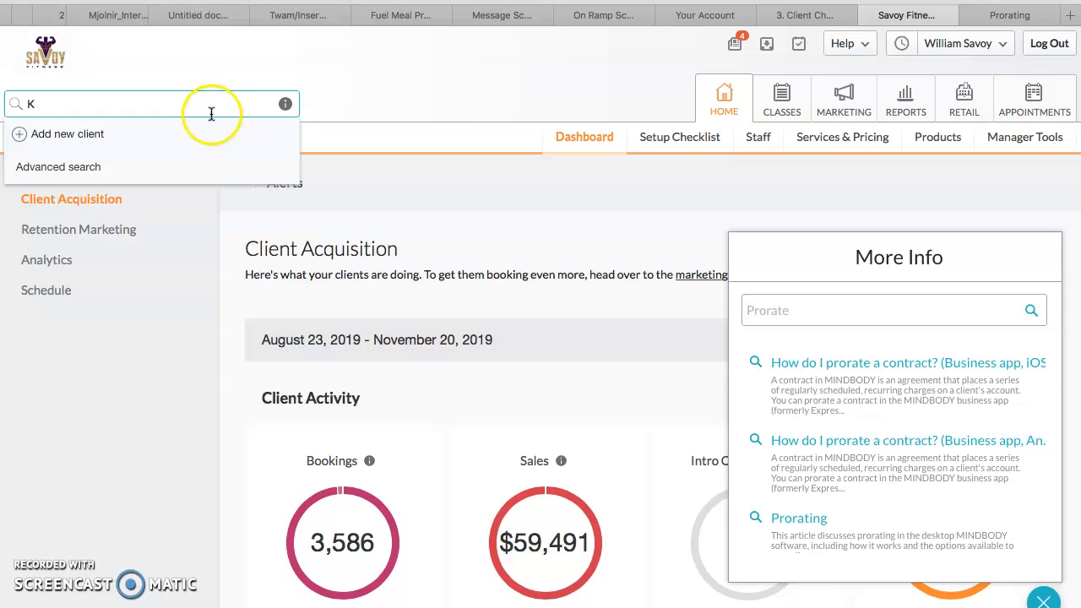
left_click(68, 134)
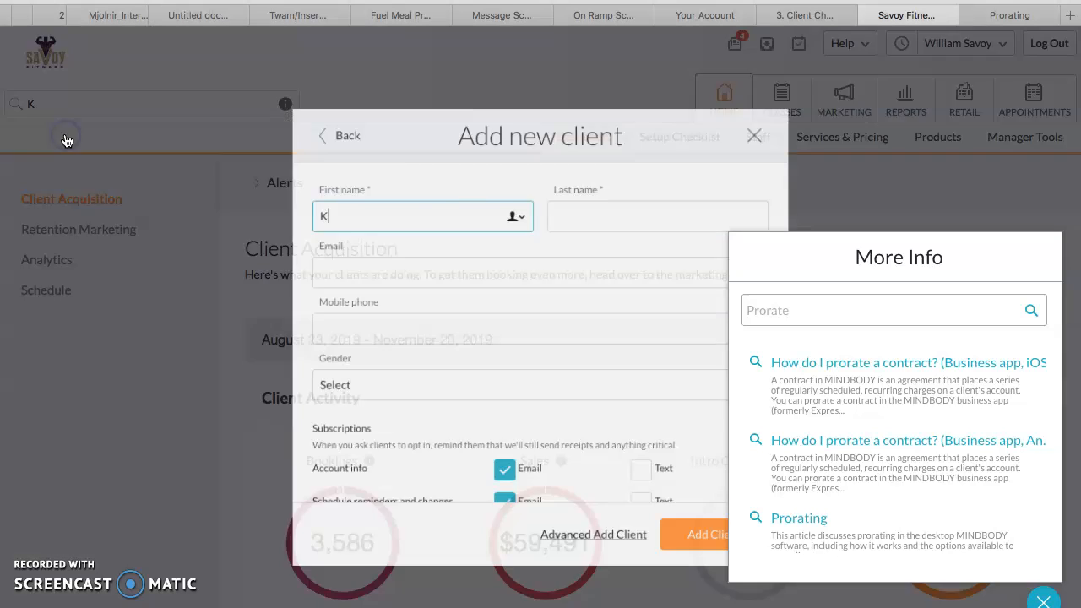
left_click(415, 201)
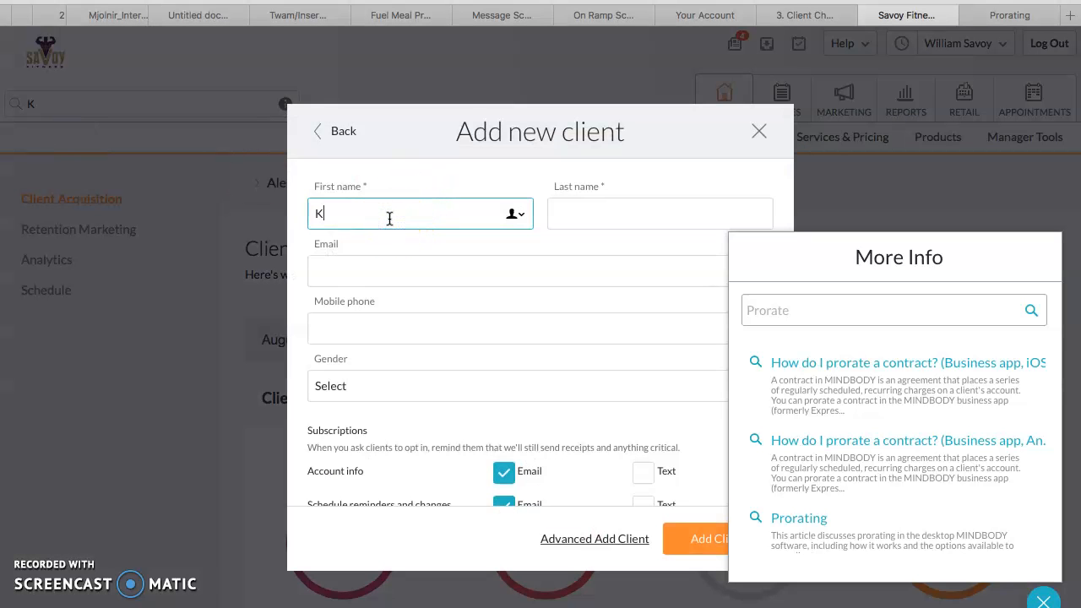
key("Tab")
type("Sim")
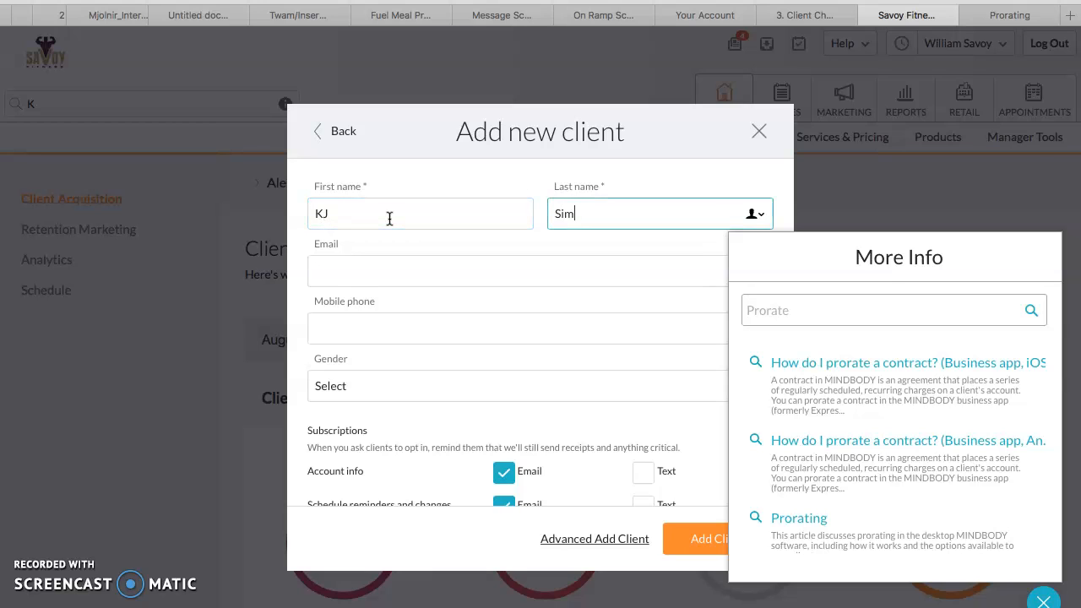
type("mons")
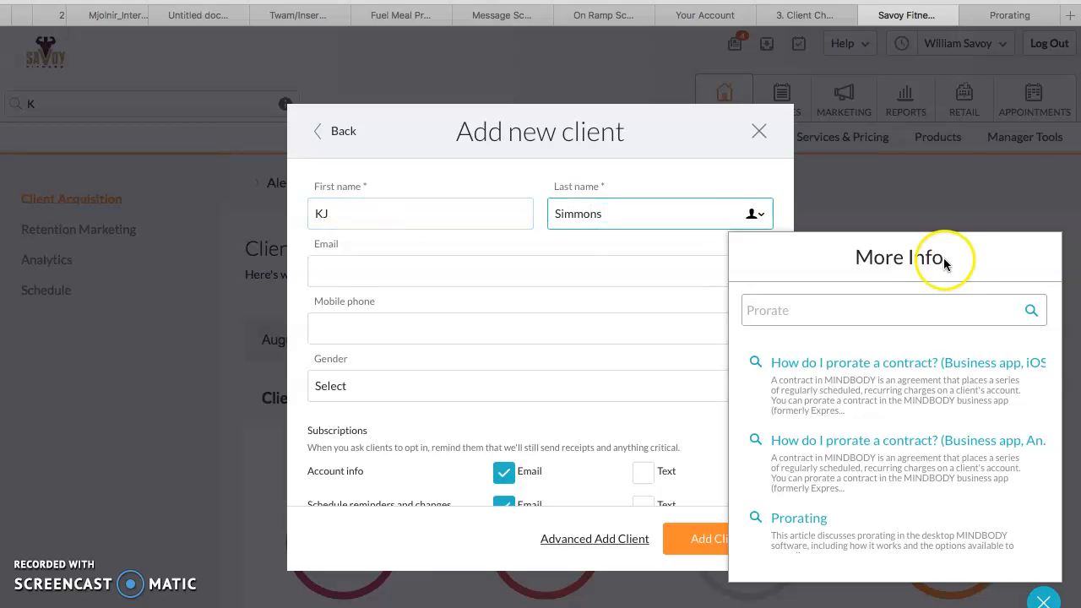
Close the More Info panel and fill in the client's e-mail address and mobile phone number
left_click(1045, 601)
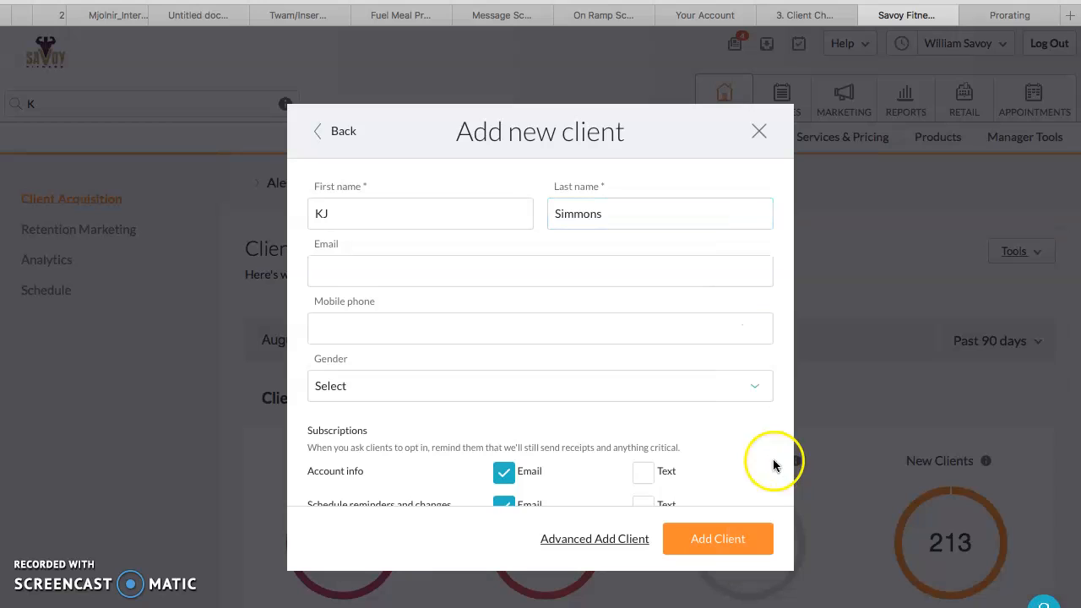
left_click(357, 271)
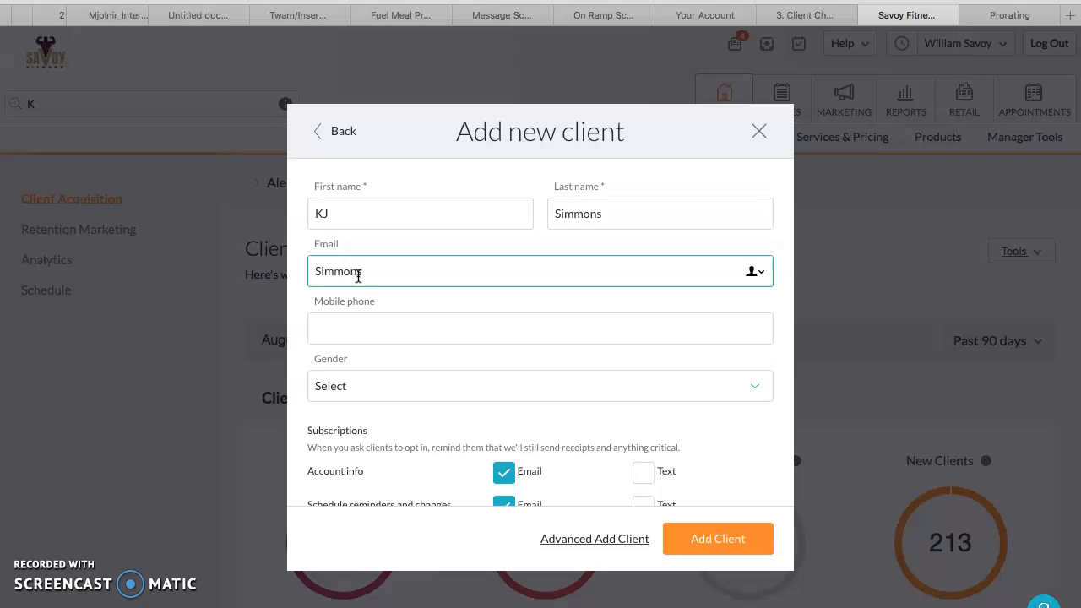
key("Tab")
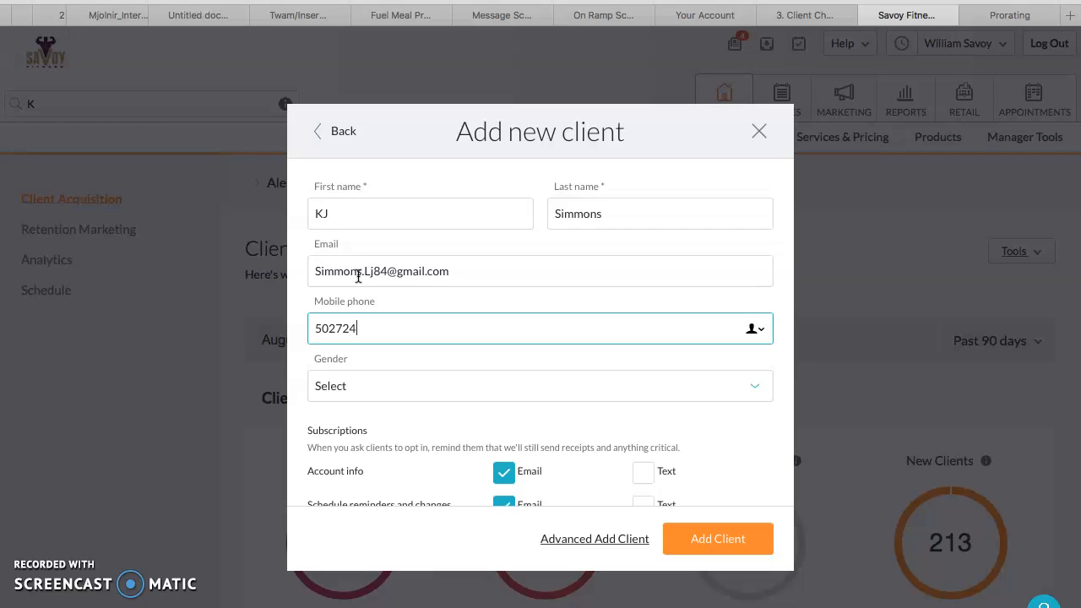
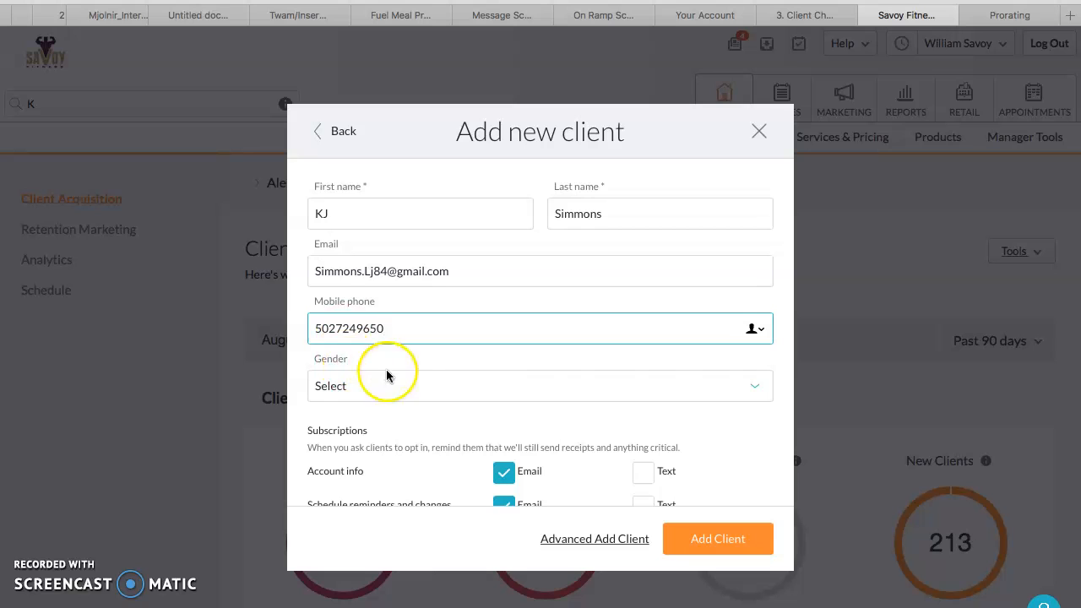
Set the client's gender to Male and add the client
left_click(760, 391)
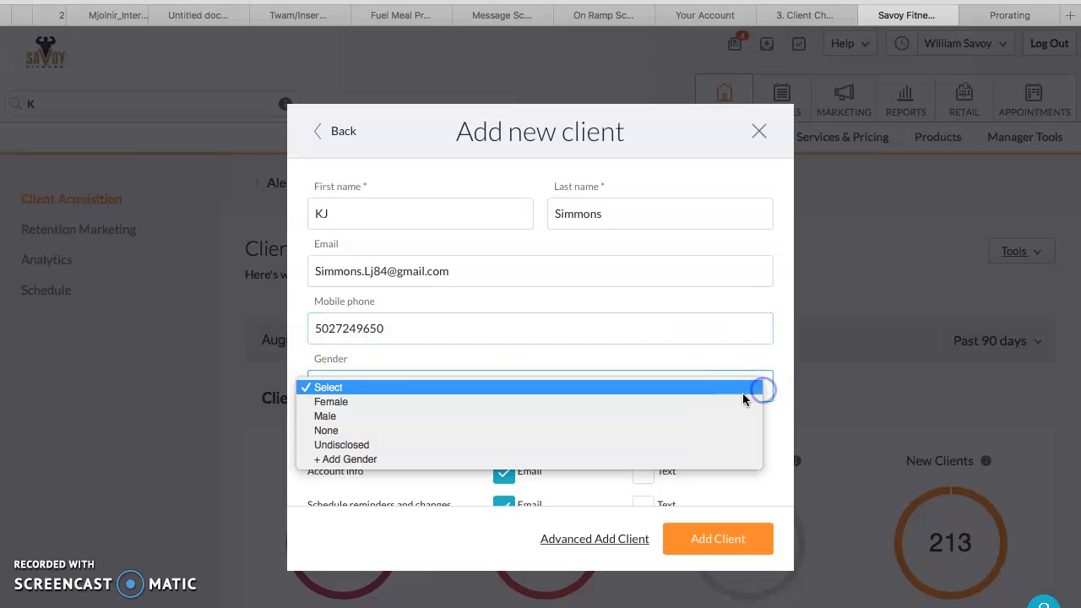
left_click(432, 417)
scroll(682, 451, "down", 2)
left_click(705, 539)
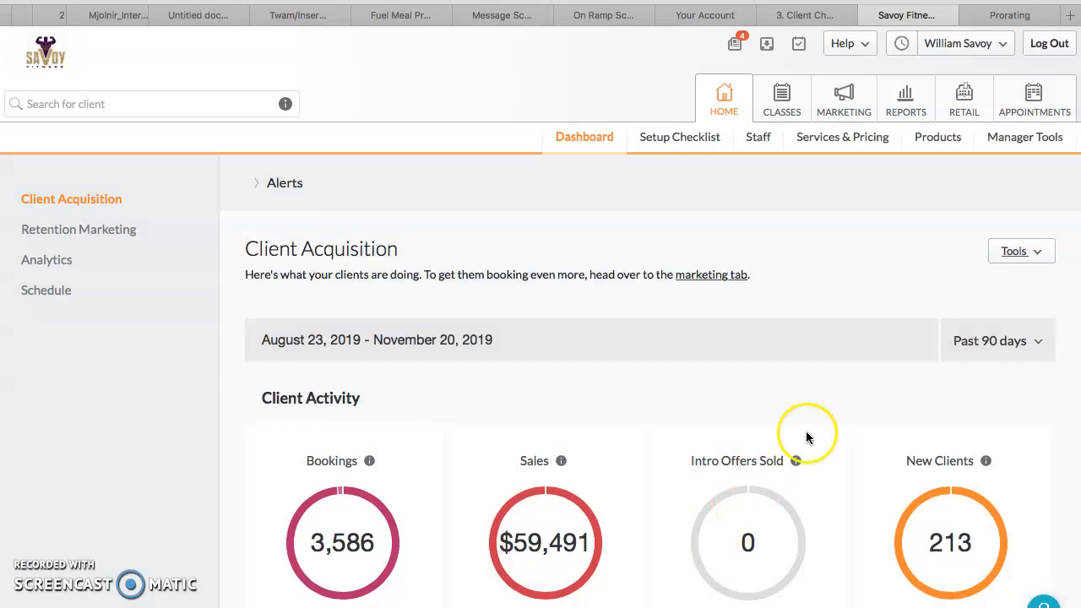
Open the Retail point of sale for the new client and select the Speed and Agility/ 2x per week North contract
left_click(938, 150)
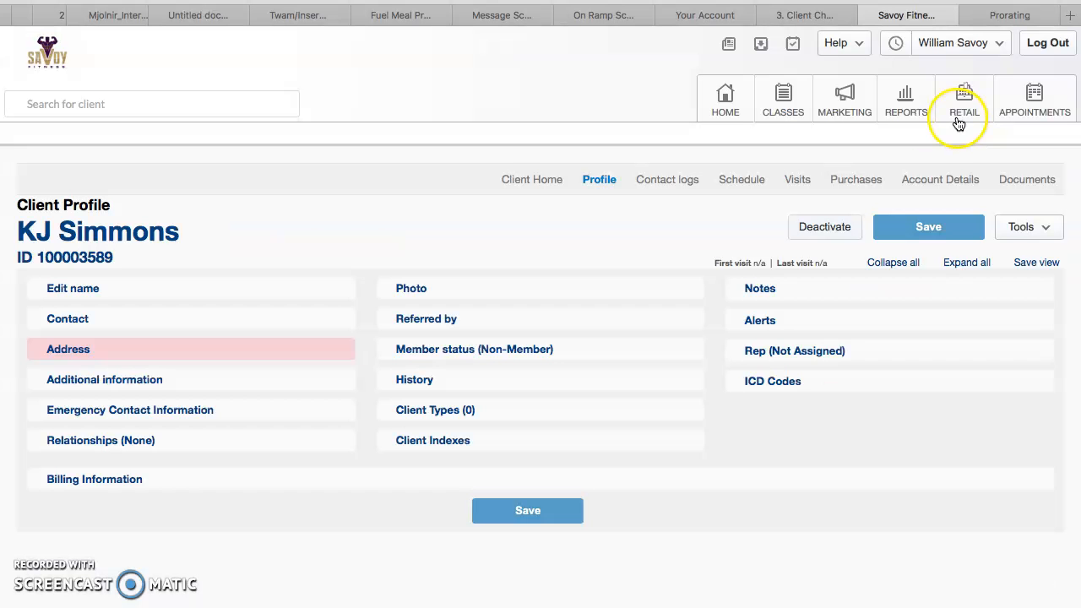
left_click(965, 100)
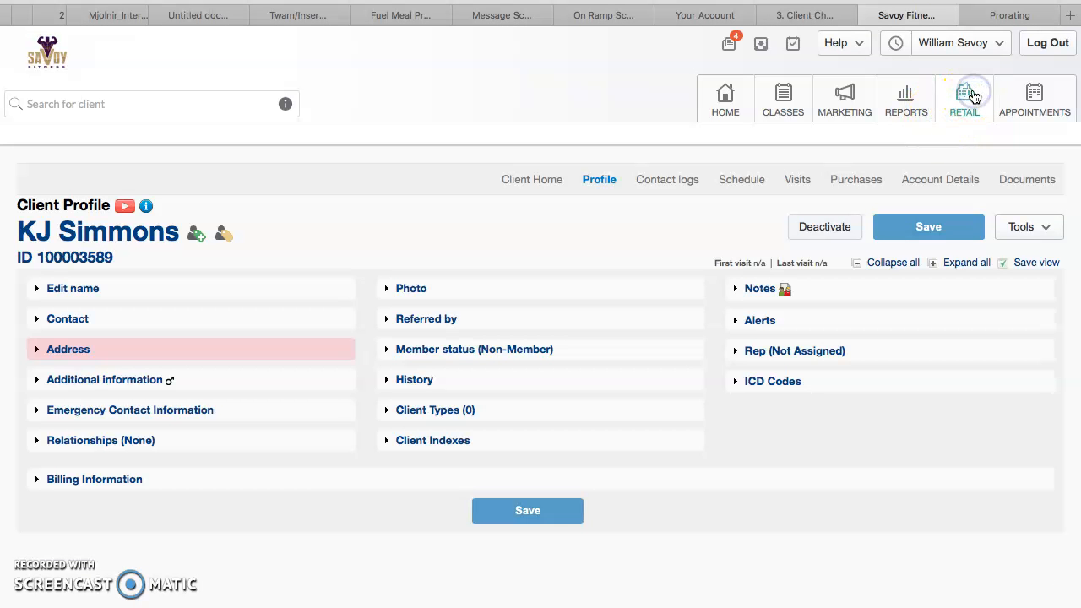
left_click(881, 470)
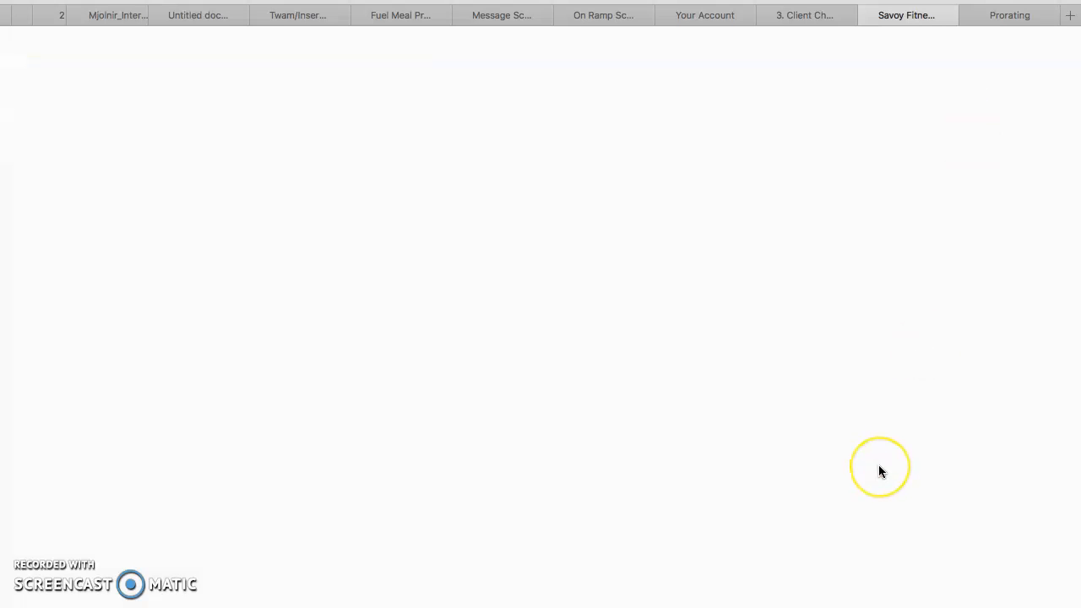
left_click(682, 222)
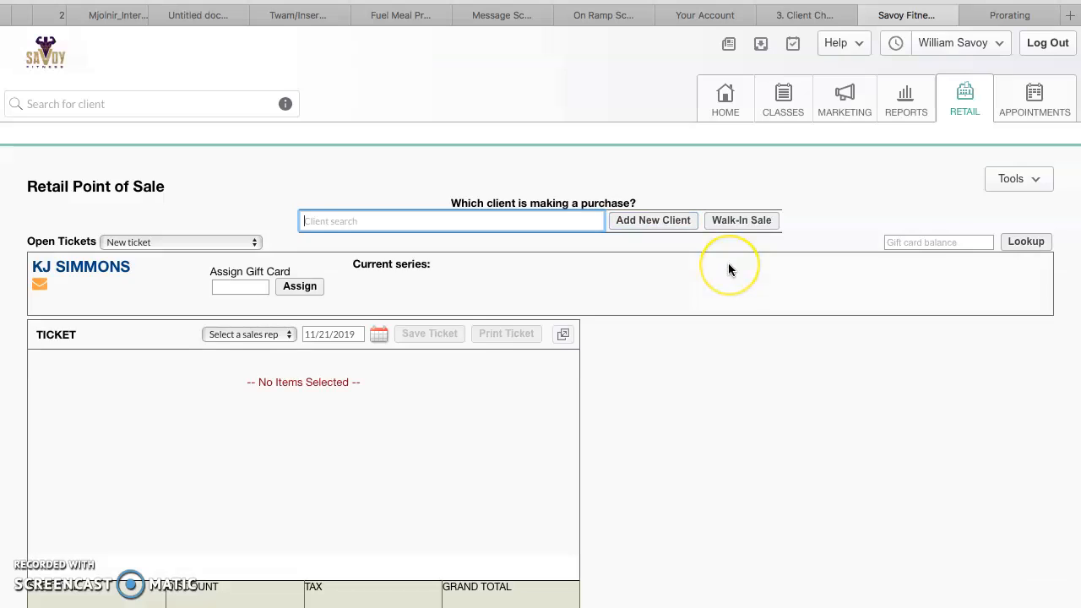
scroll(730, 268, "down", 1)
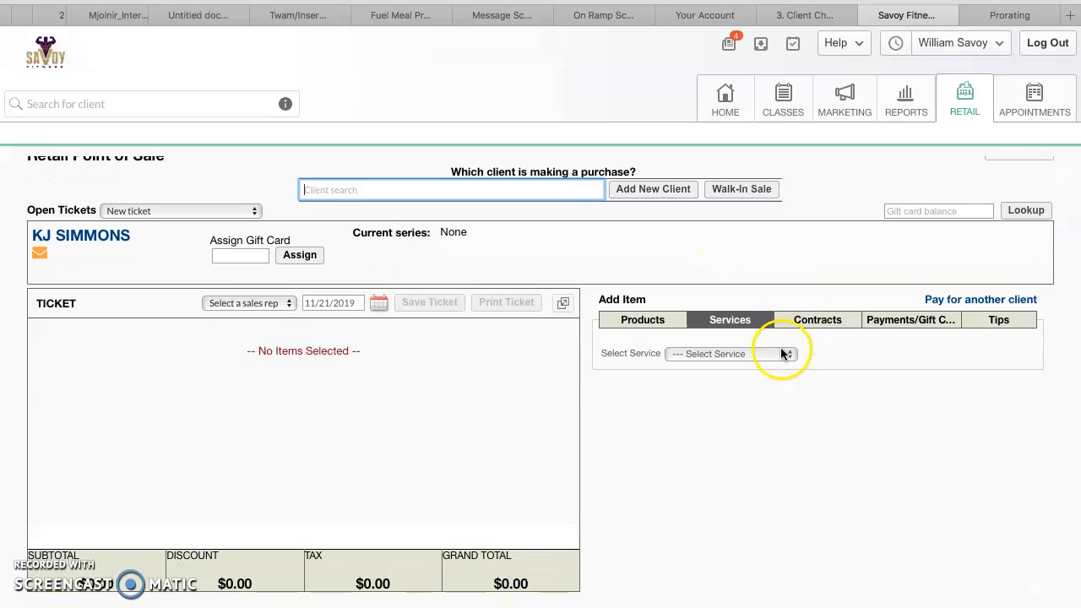
left_click(805, 316)
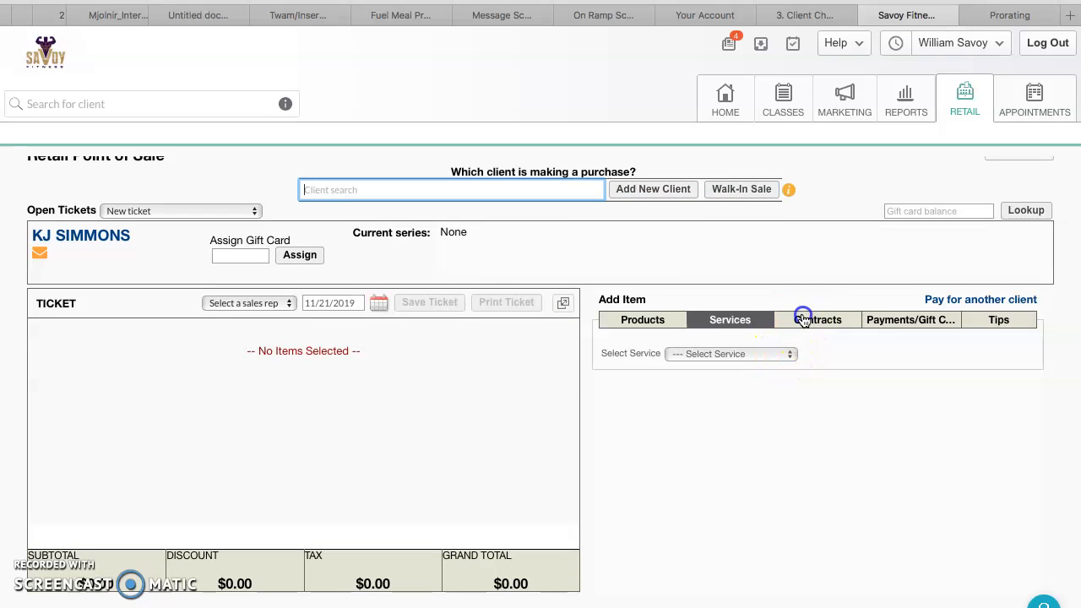
left_click(833, 353)
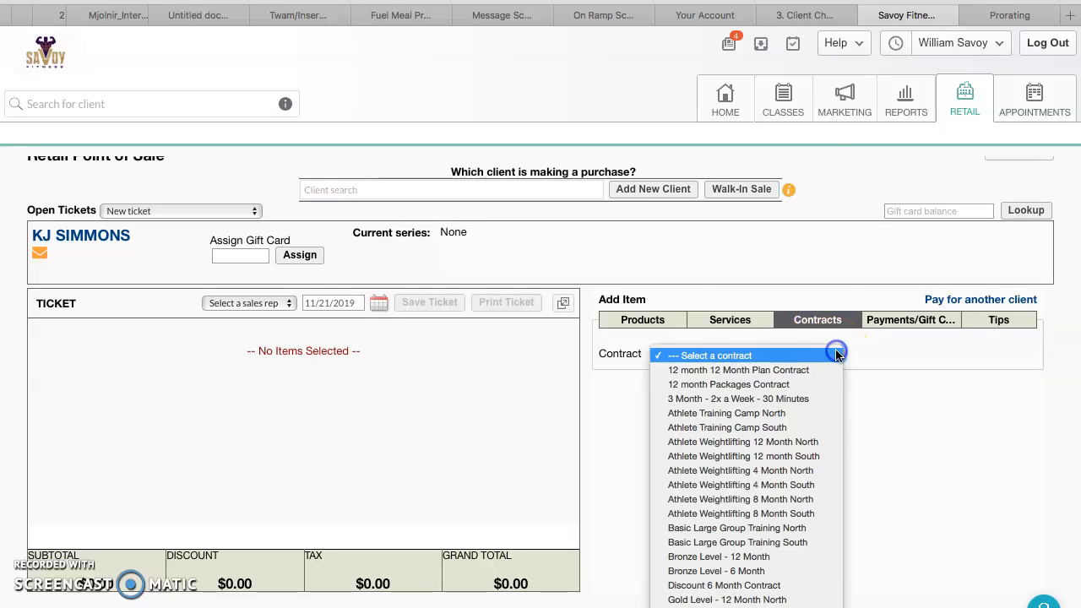
left_click(811, 563)
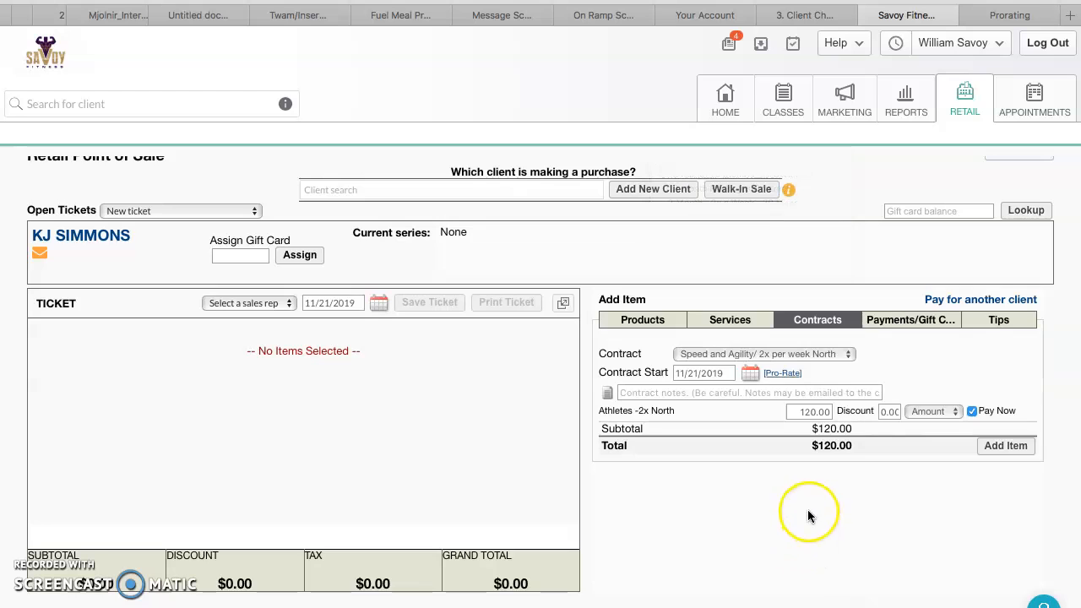
Set the contract price to 160
left_click_drag(816, 411, 753, 406)
type("160")
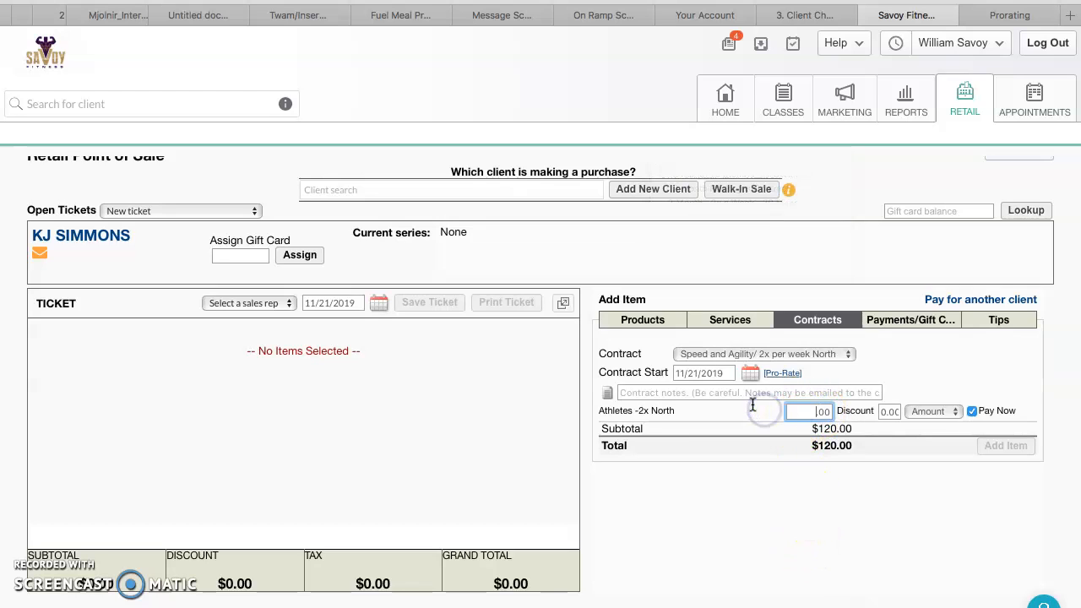
left_click(720, 498)
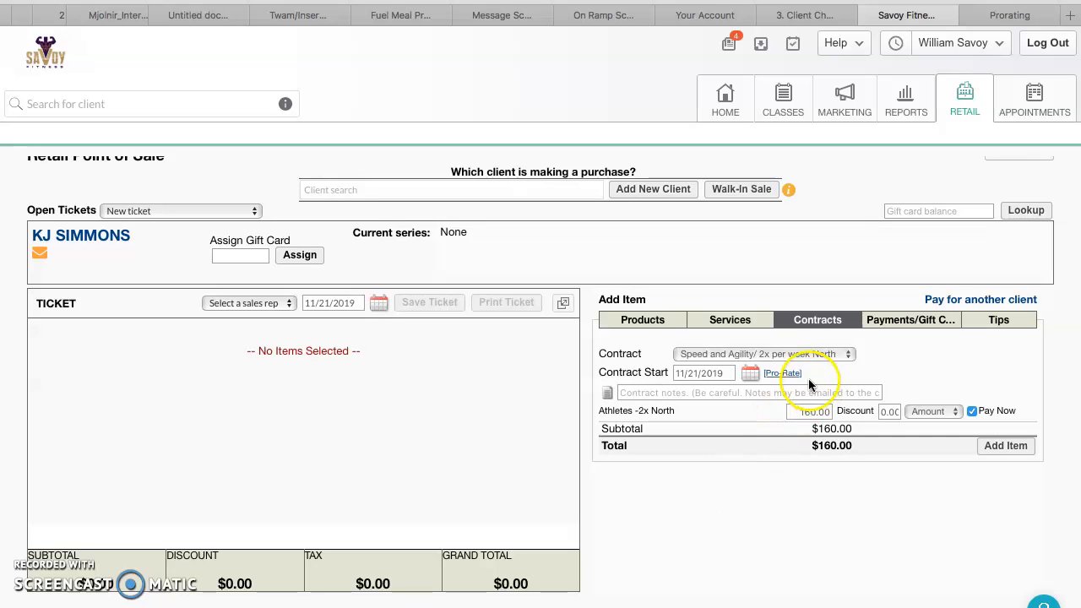
Enable Pro-Rate and set the contract start date to 12/15/2019
left_click(776, 375)
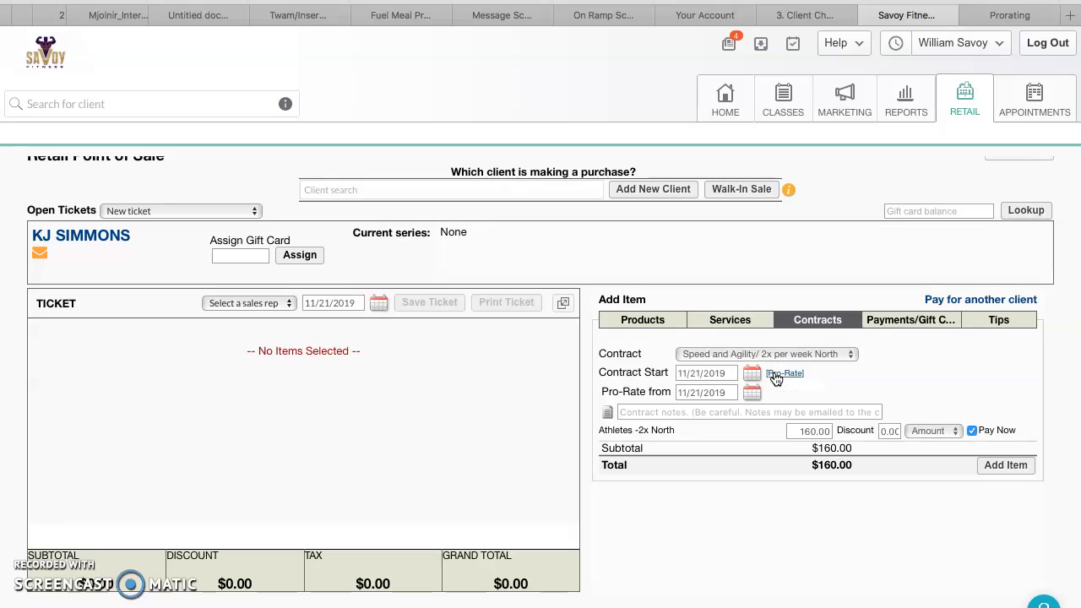
left_click_drag(728, 373, 649, 372)
type("12/15/2019")
left_click(716, 391)
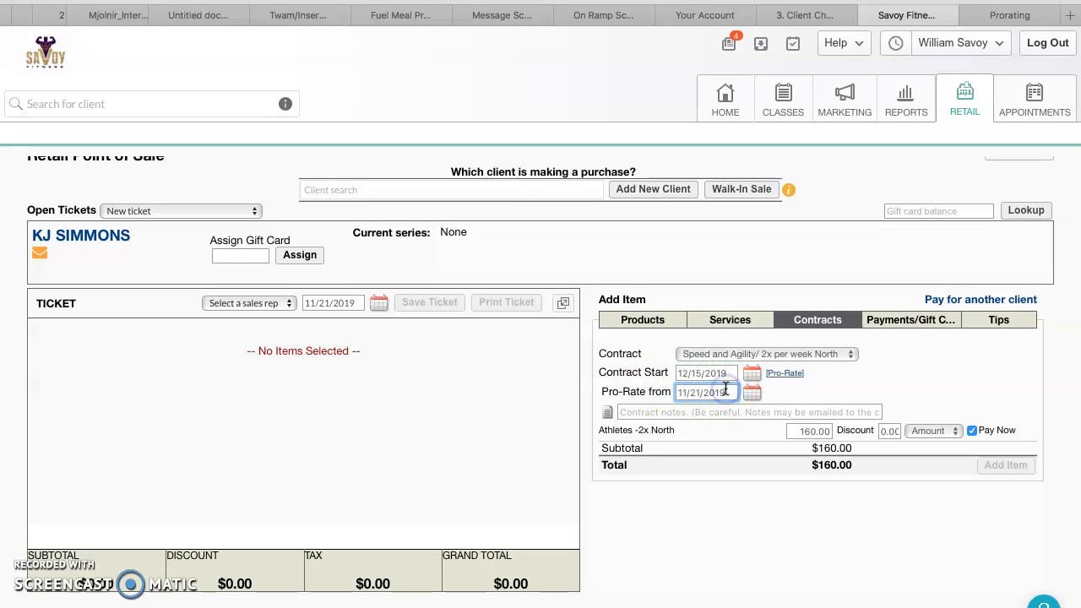
Set the Pro-Rate from date to 12/6/2019
triple_click(726, 388)
type("12")
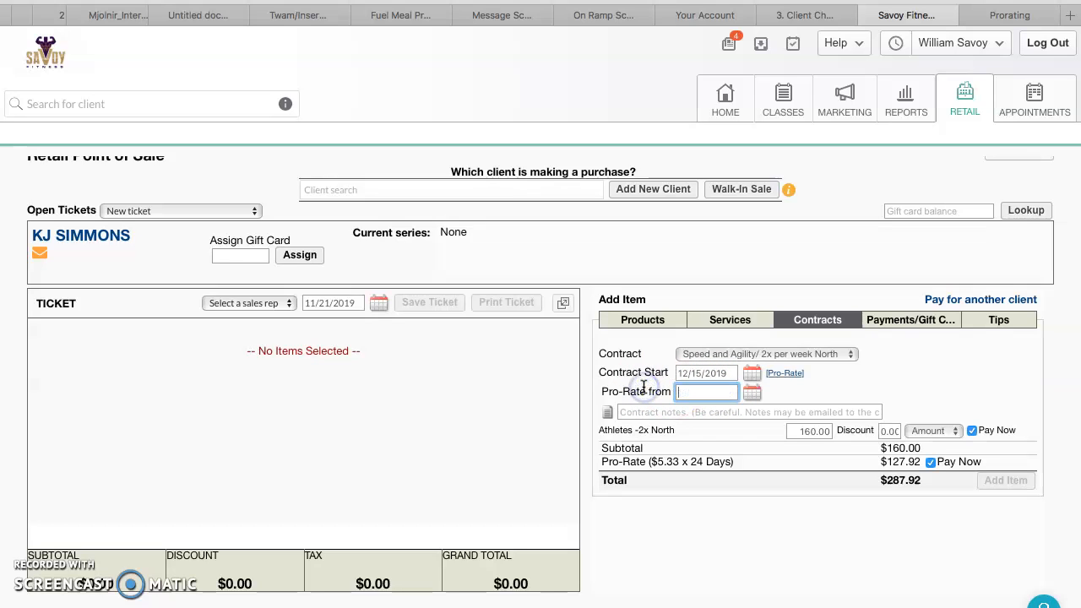
type("/6/2019")
left_click(860, 388)
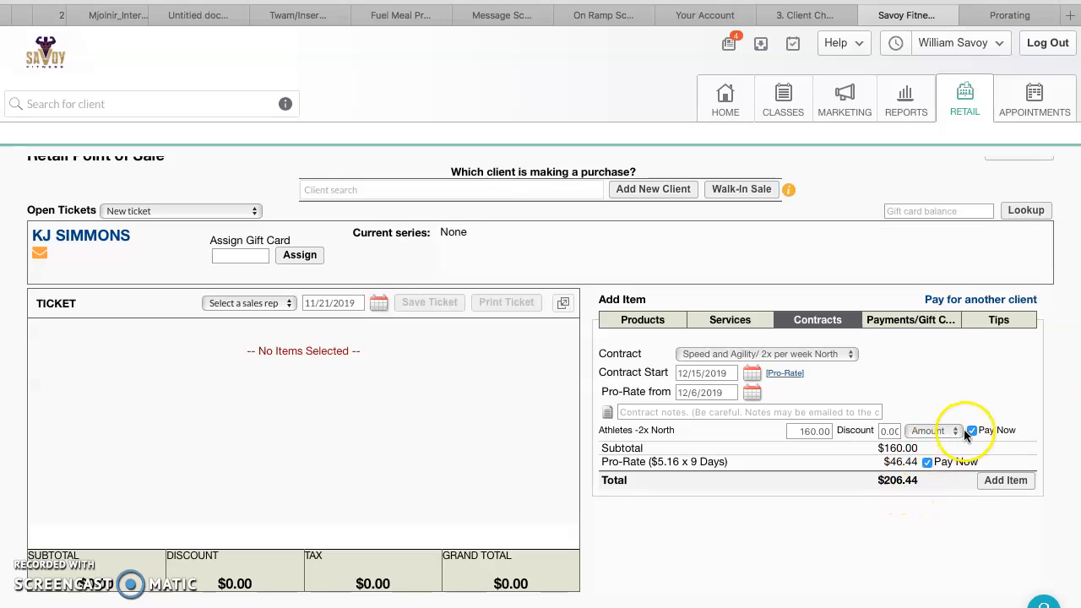
Turn off Pay Now for the contract and the pro-rate charge, then add the contract to the ticket
left_click(973, 430)
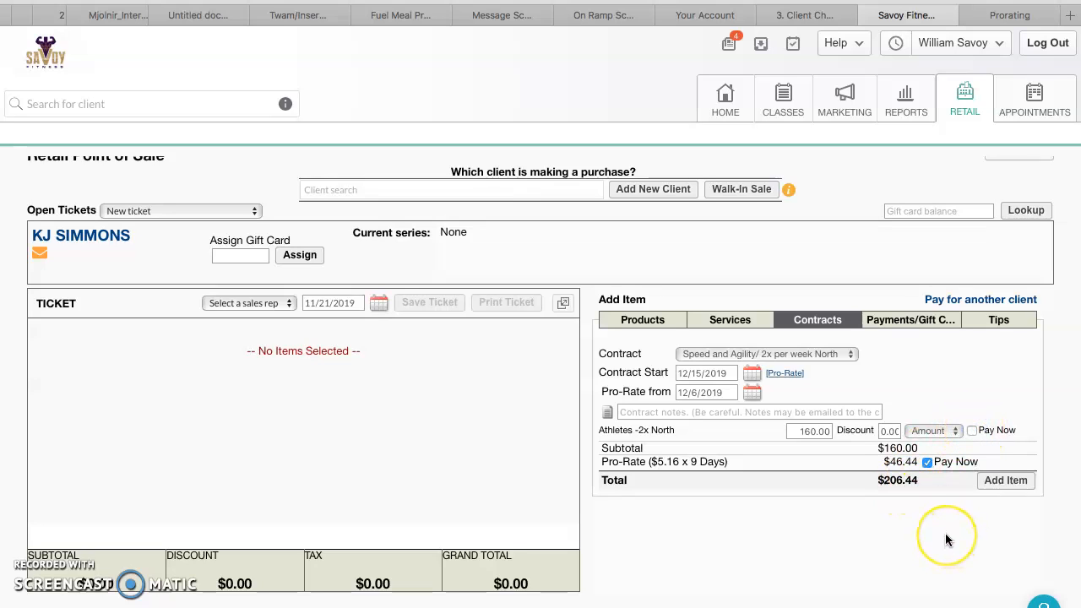
scroll(944, 529, "down", 1)
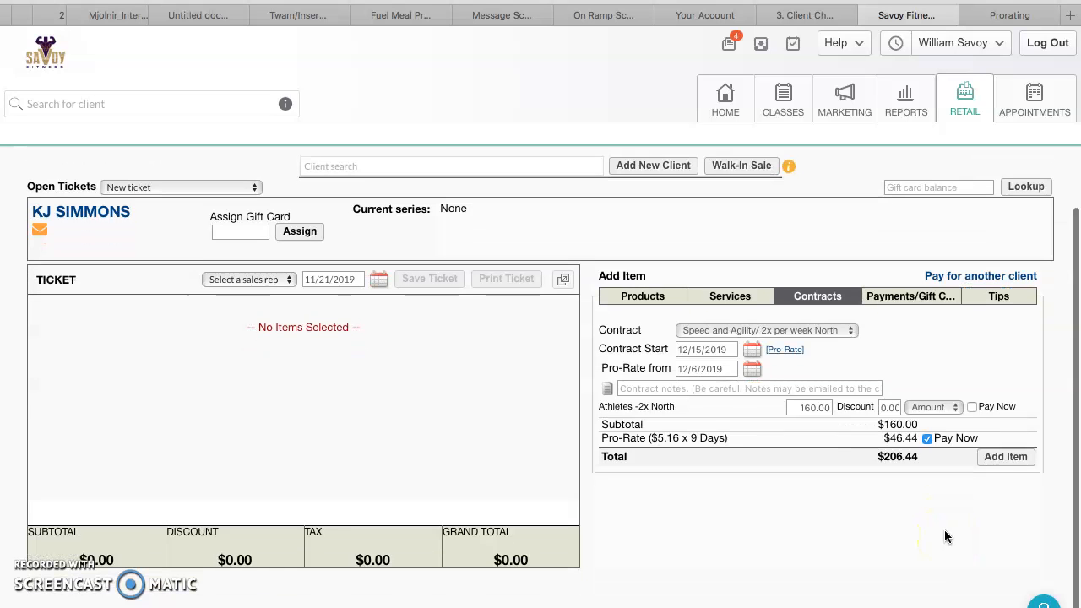
left_click(926, 440)
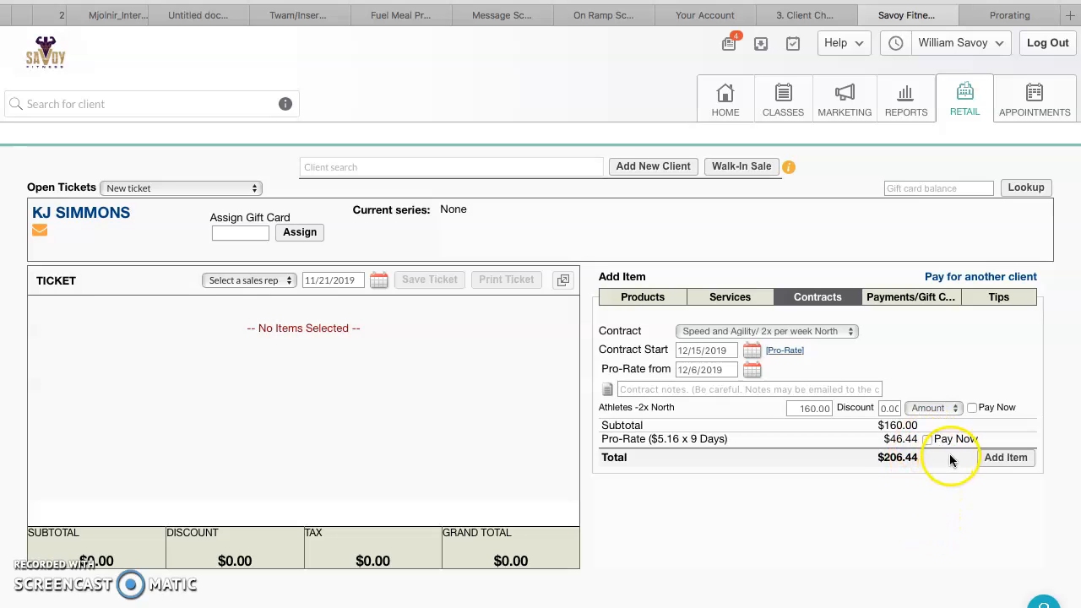
left_click(972, 408)
left_click(973, 408)
left_click(1017, 465)
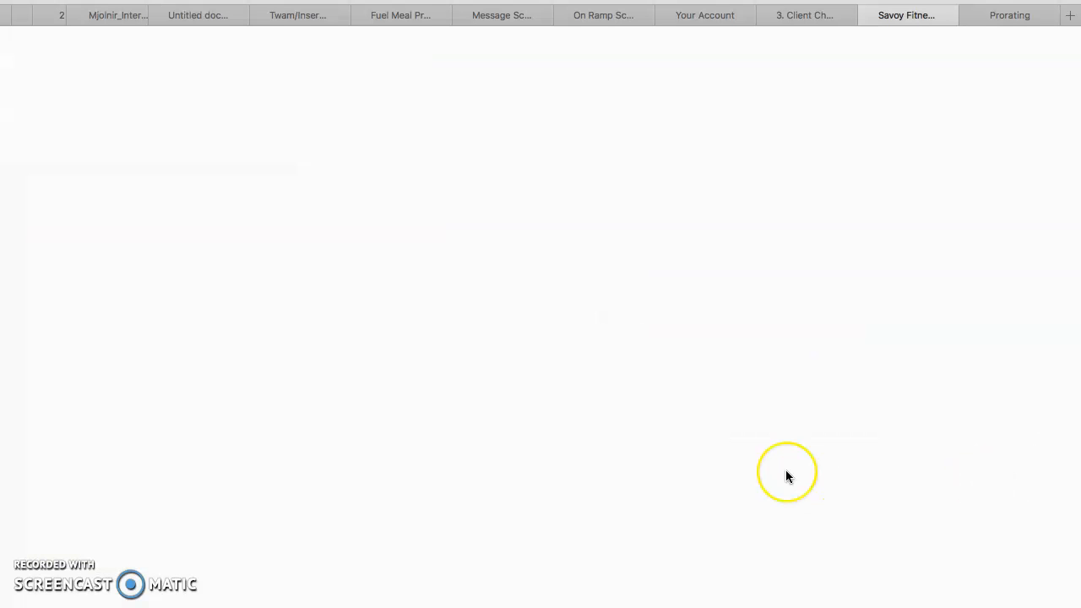
Reload the retail point of sale page to clear the ticket
scroll(785, 477, "down", 2)
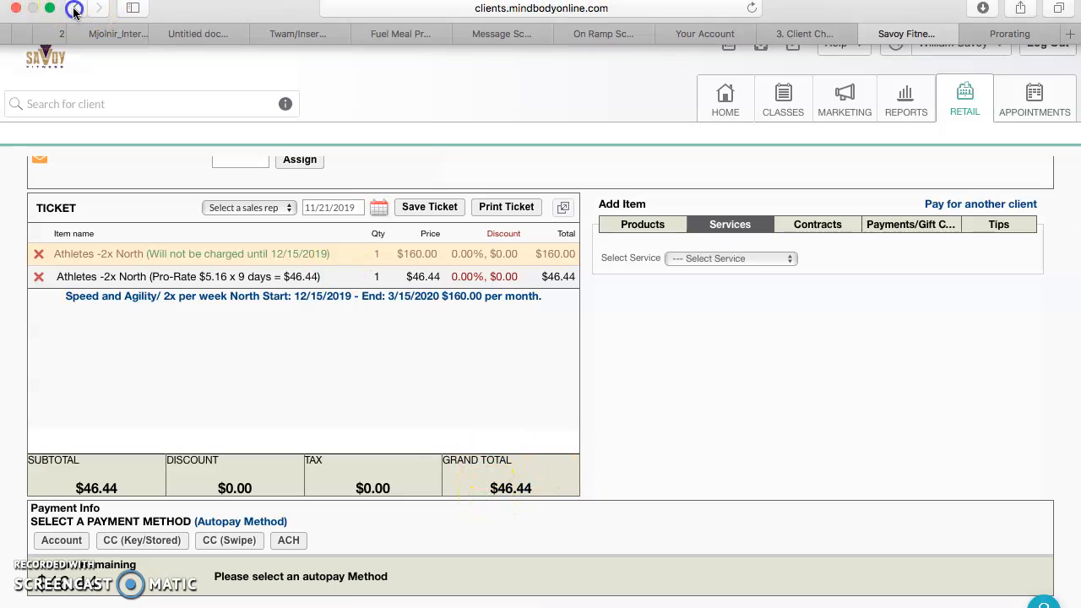
key("super+r")
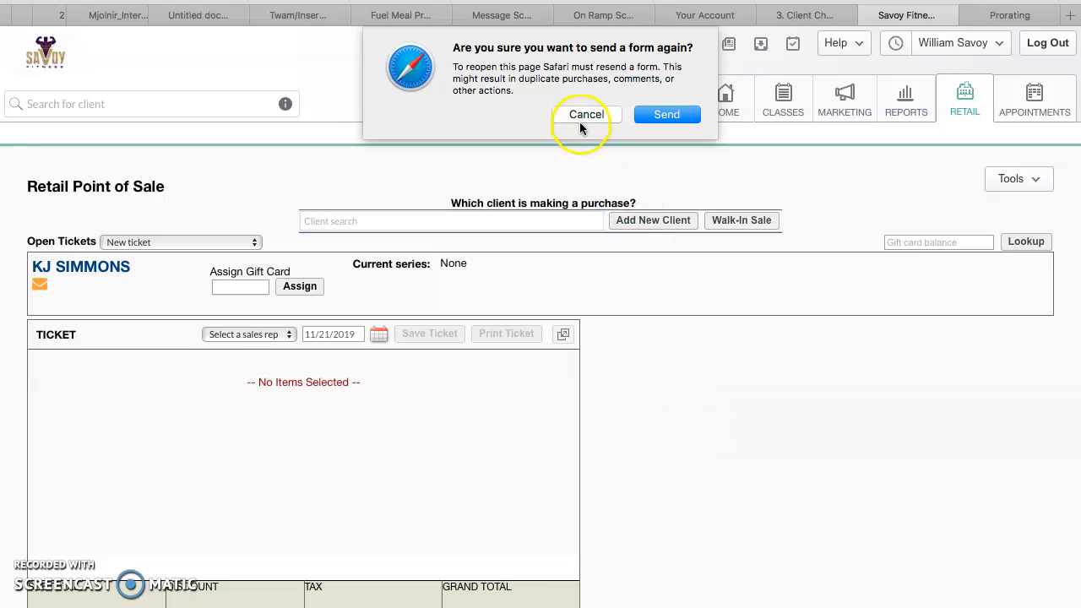
scroll(943, 572, "down", 1)
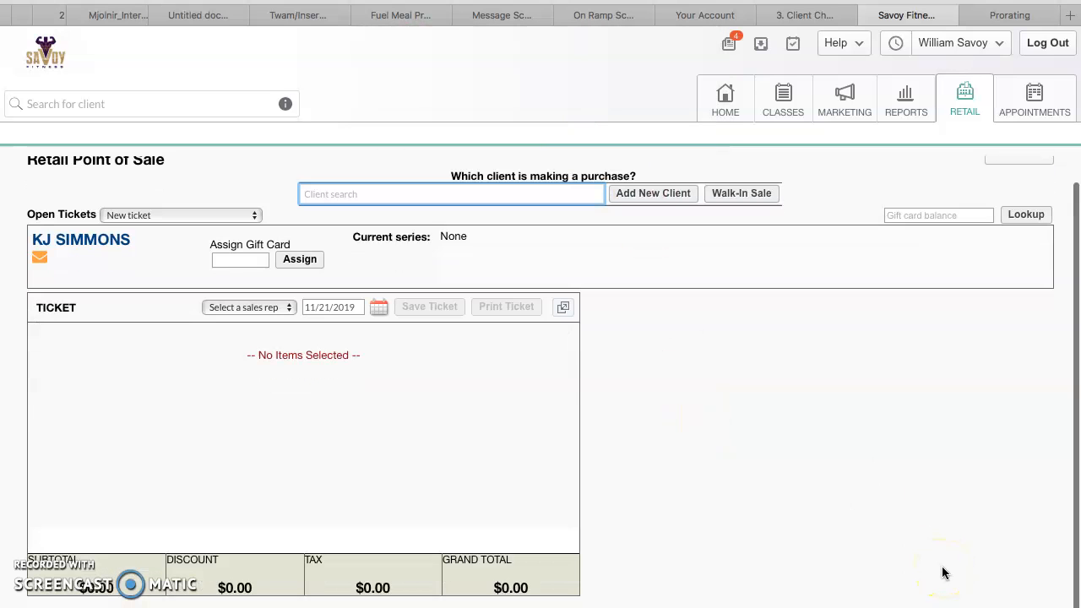
scroll(944, 572, "down", 1)
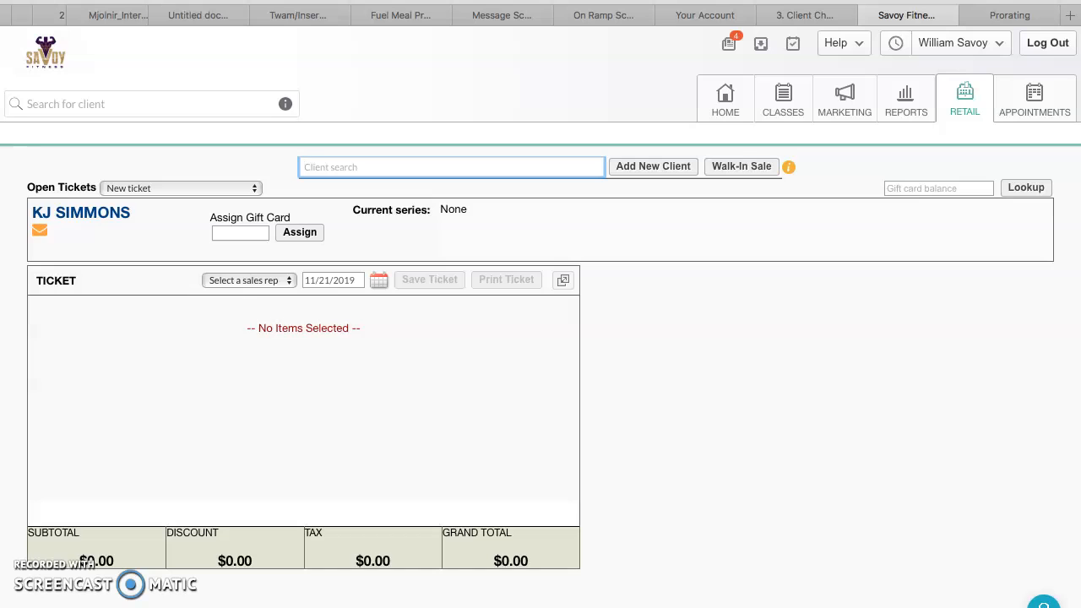
key("super+r")
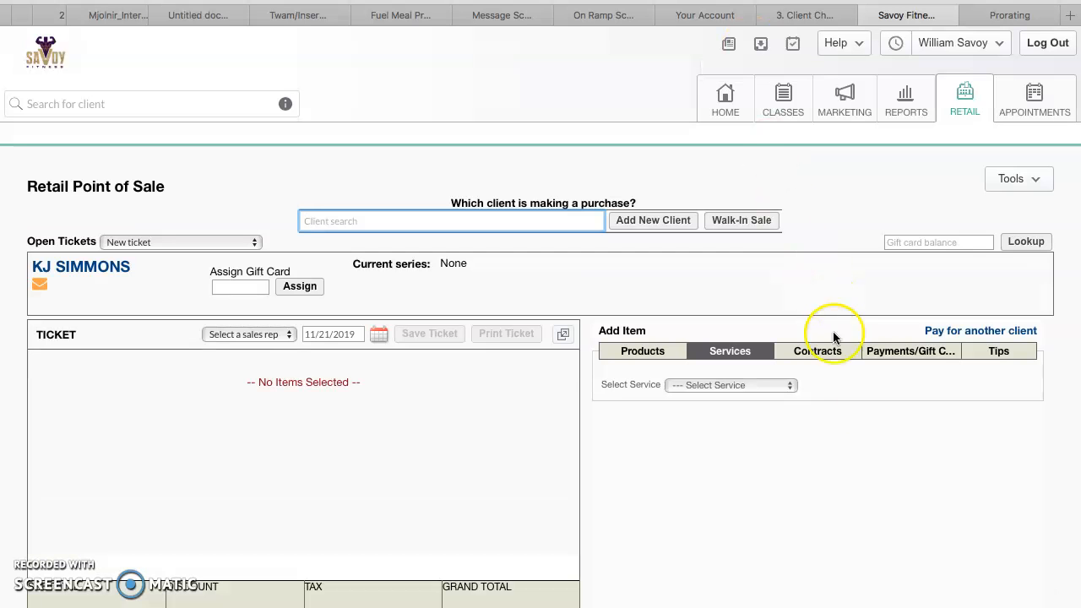
Select the Speed and Agility/ 2x per week North contract and set its price to 160
left_click(809, 356)
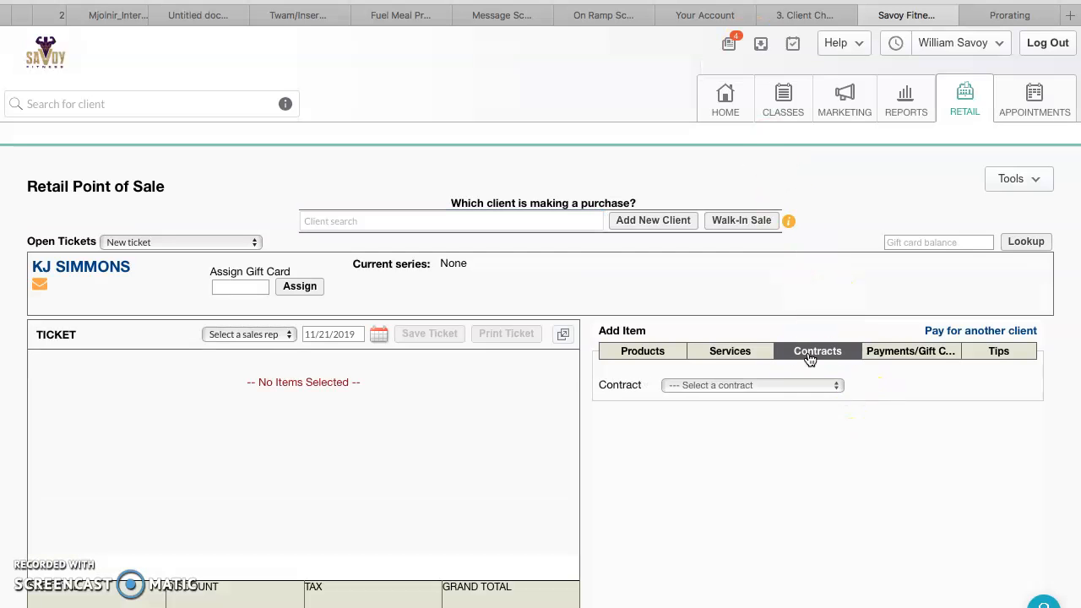
left_click(830, 385)
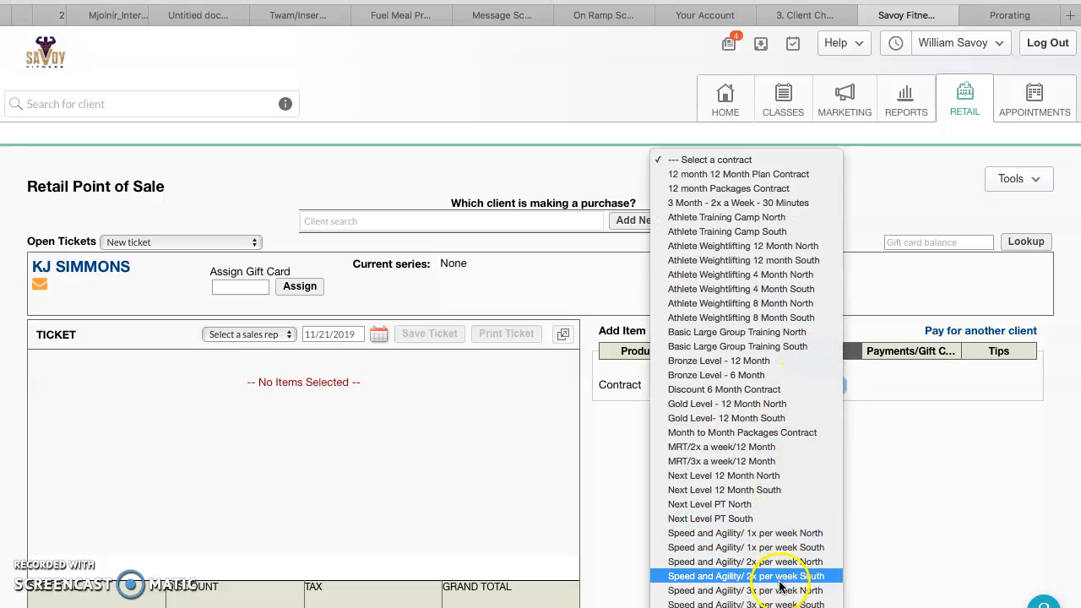
left_click(788, 563)
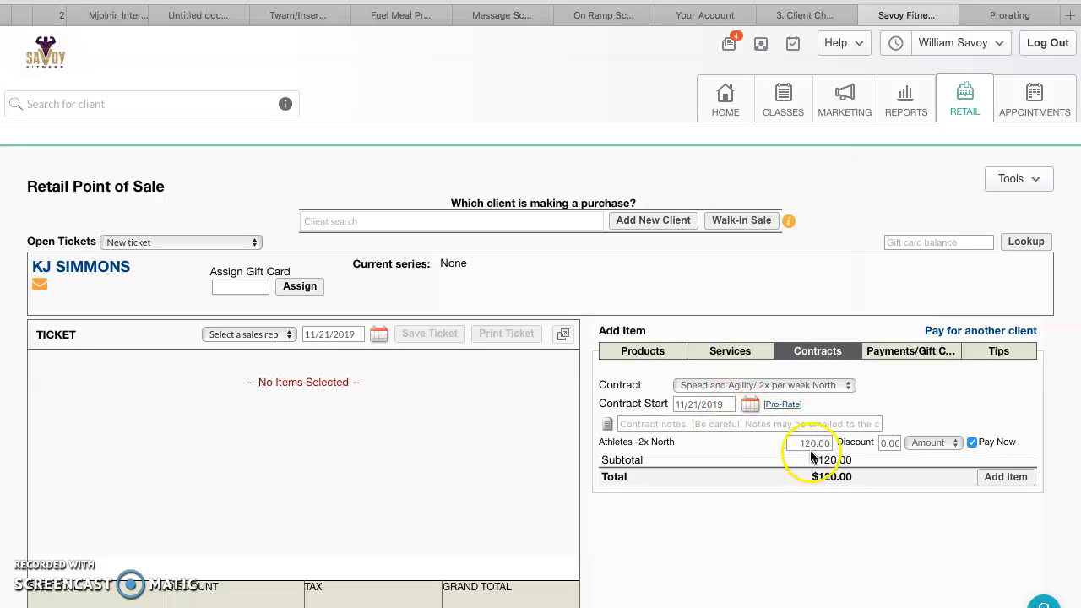
double_click(813, 443)
type("160")
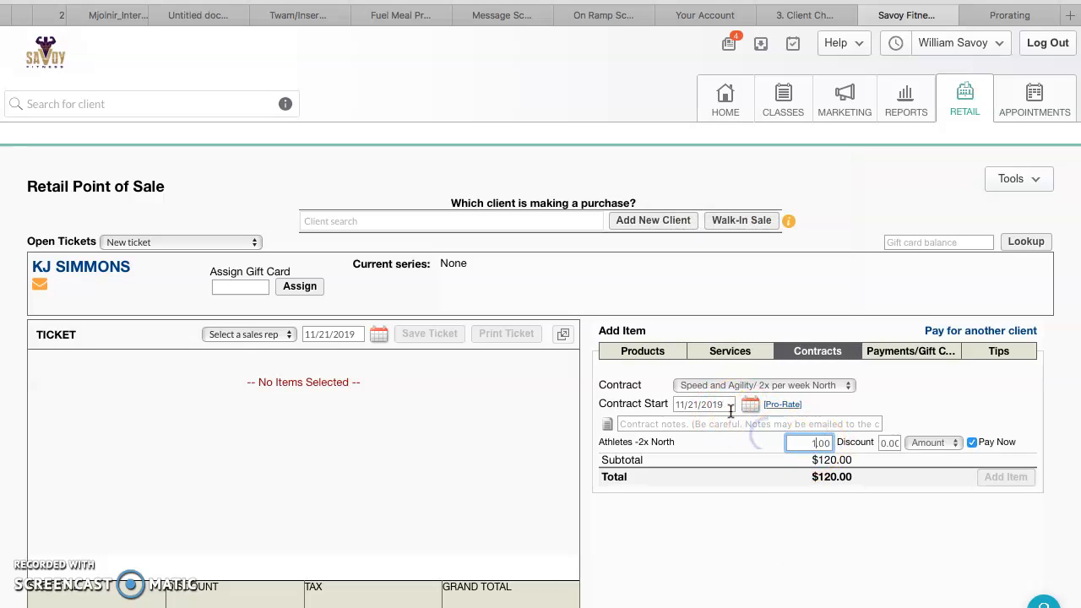
left_click(749, 512)
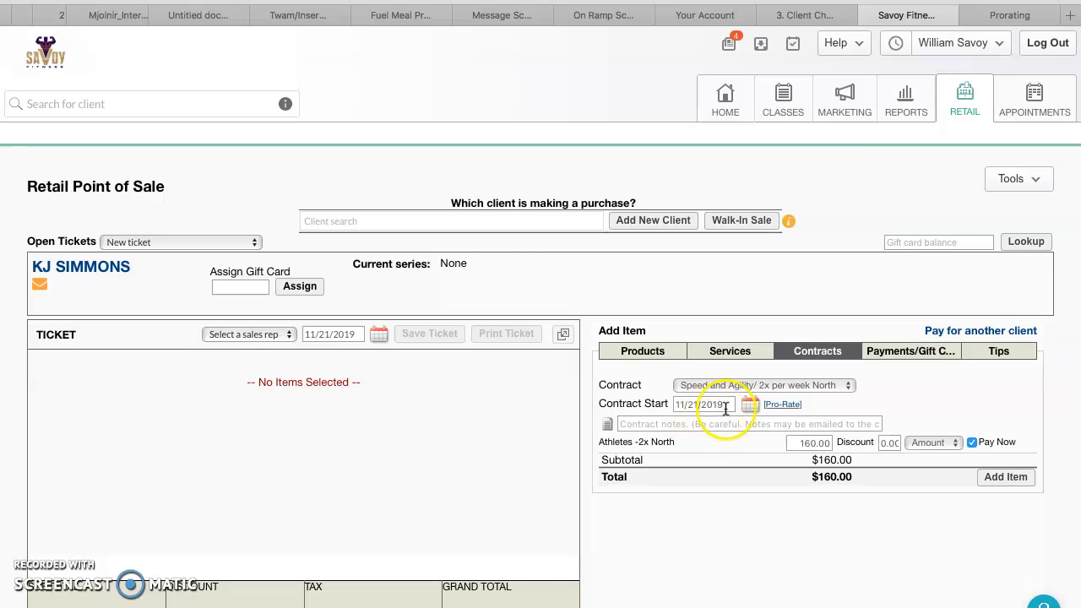
Enable Pro-Rate and set the contract start date to 12/15/2019
left_click(770, 407)
left_click_drag(731, 403, 665, 405)
key("BackSpace")
type("12/")
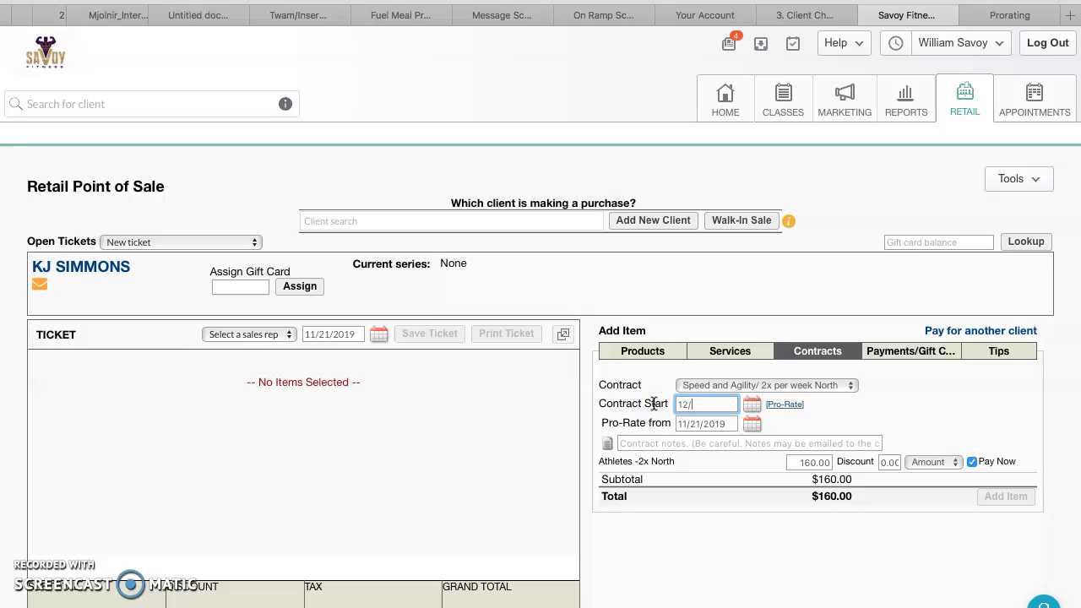
type("15/2019")
Set the Pro-Rate from date to 12/6/2019
left_click(785, 404)
left_click(719, 424)
left_click_drag(730, 427, 677, 423)
type("12/6/")
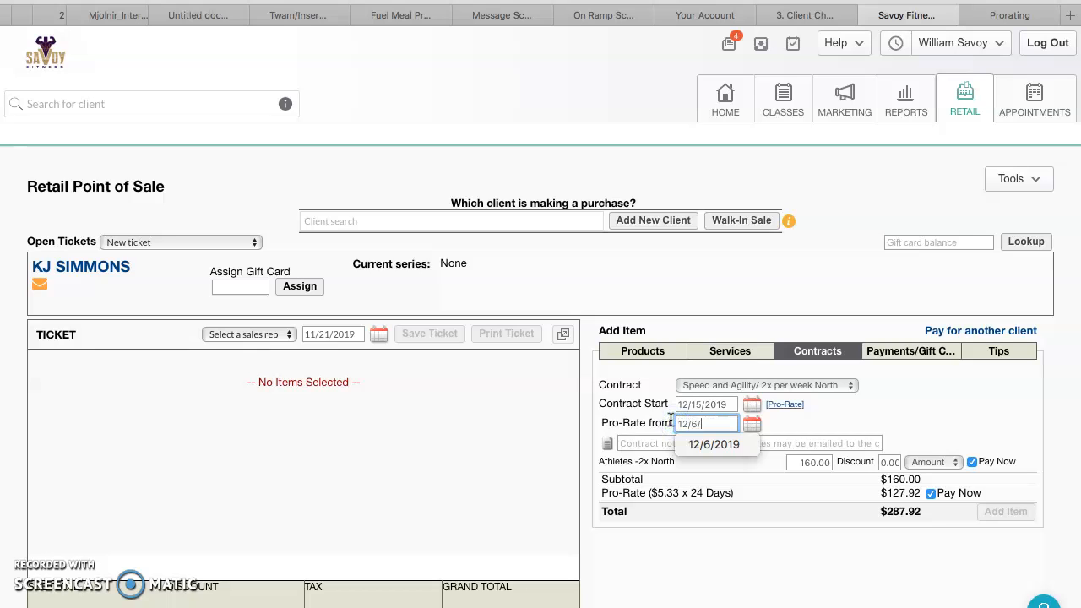
type("2019")
left_click(886, 403)
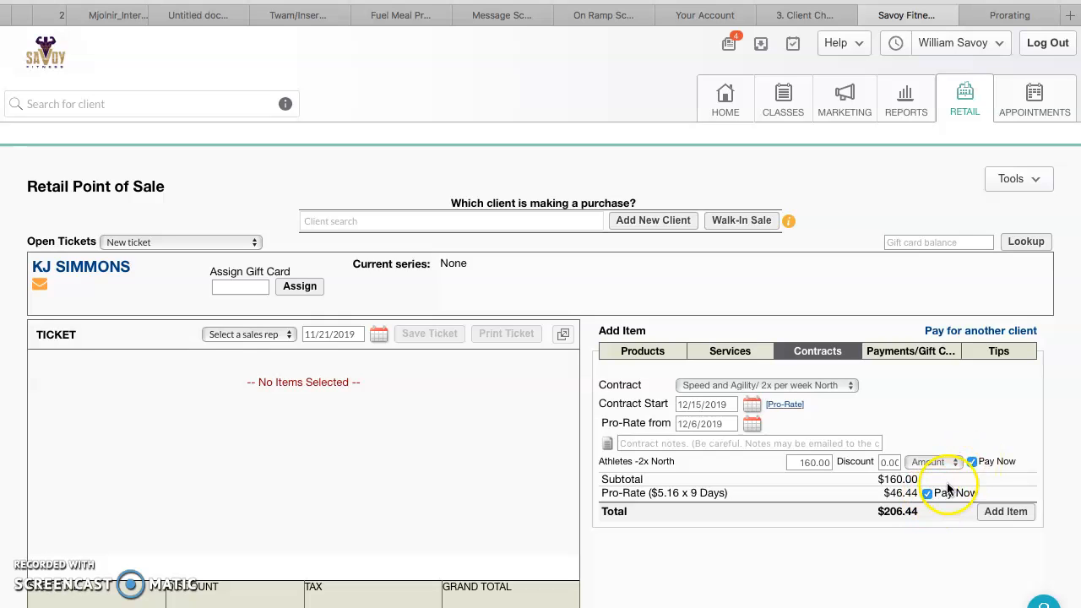
Turn off Pay Now for the contract and add it with the pro-rate to the ticket
left_click(971, 463)
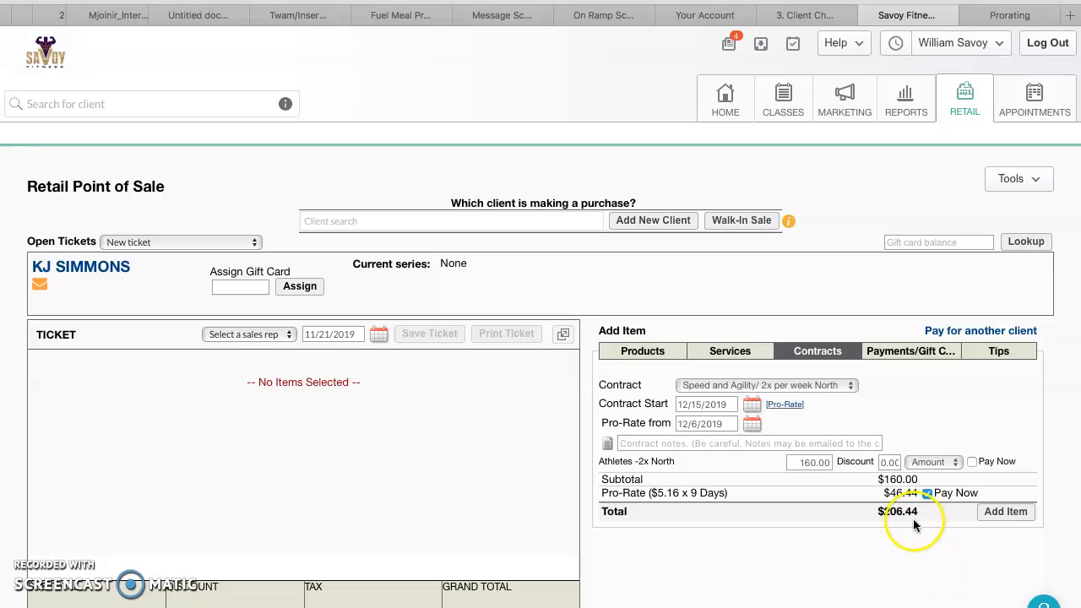
left_click(1017, 517)
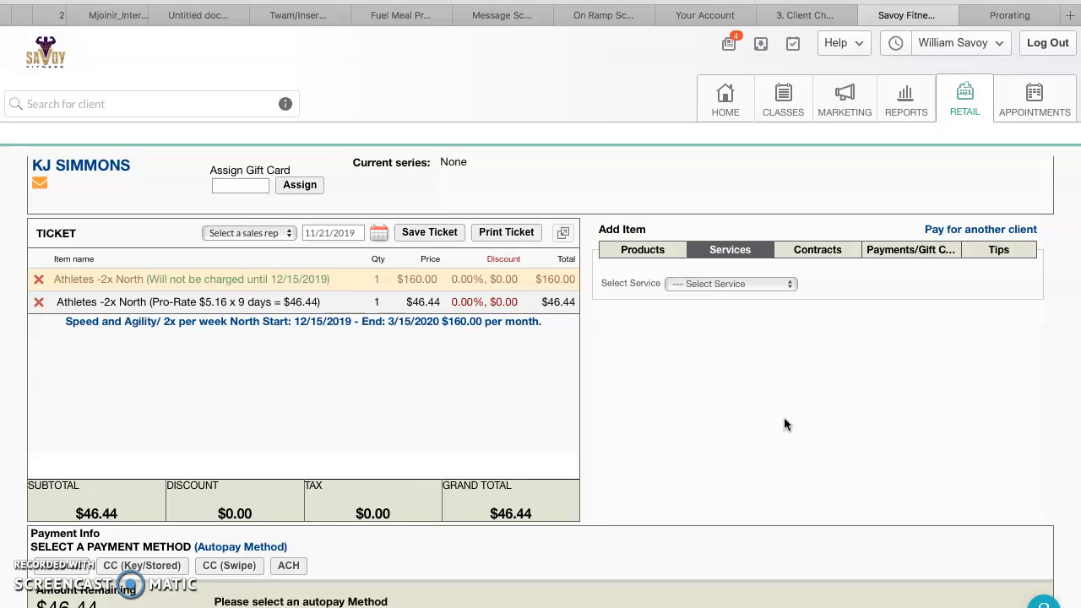
Remove the prorated contract items from the ticket
left_click(747, 410)
left_click(826, 250)
left_click(837, 285)
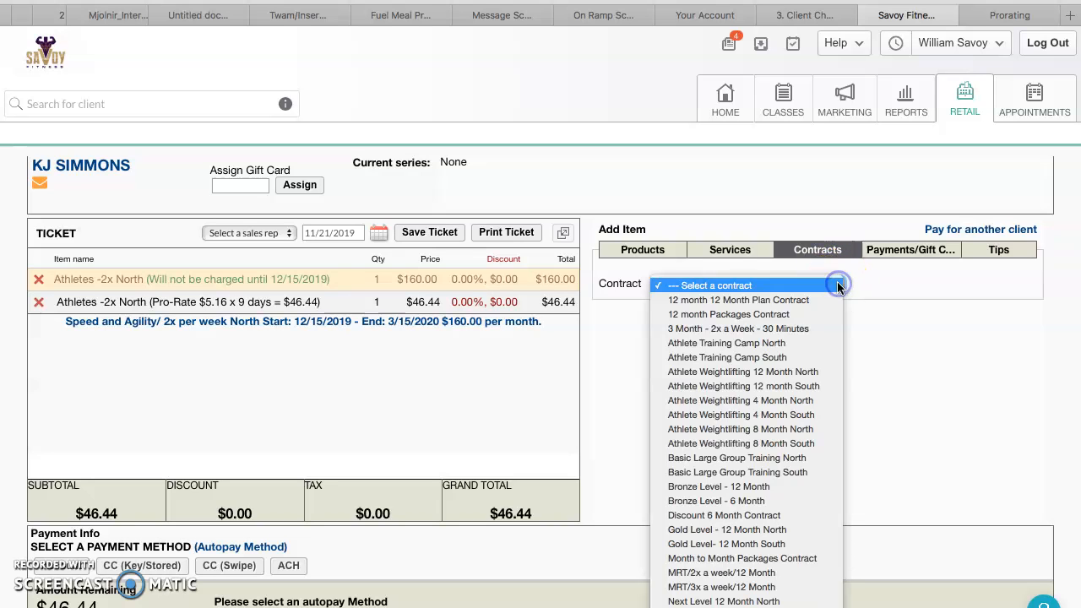
scroll(800, 462, "down", 3)
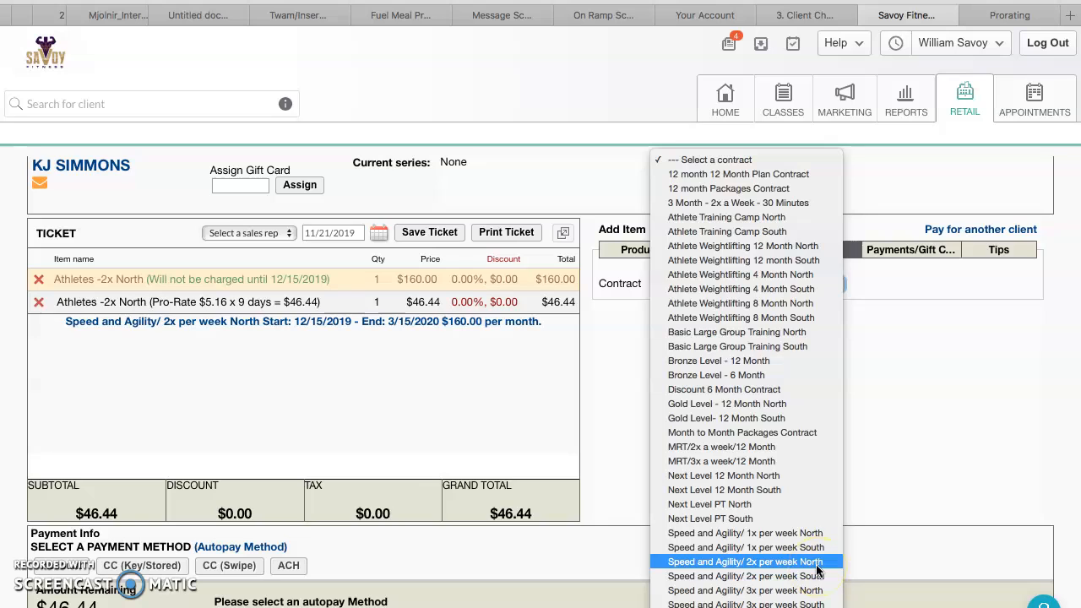
left_click(816, 564)
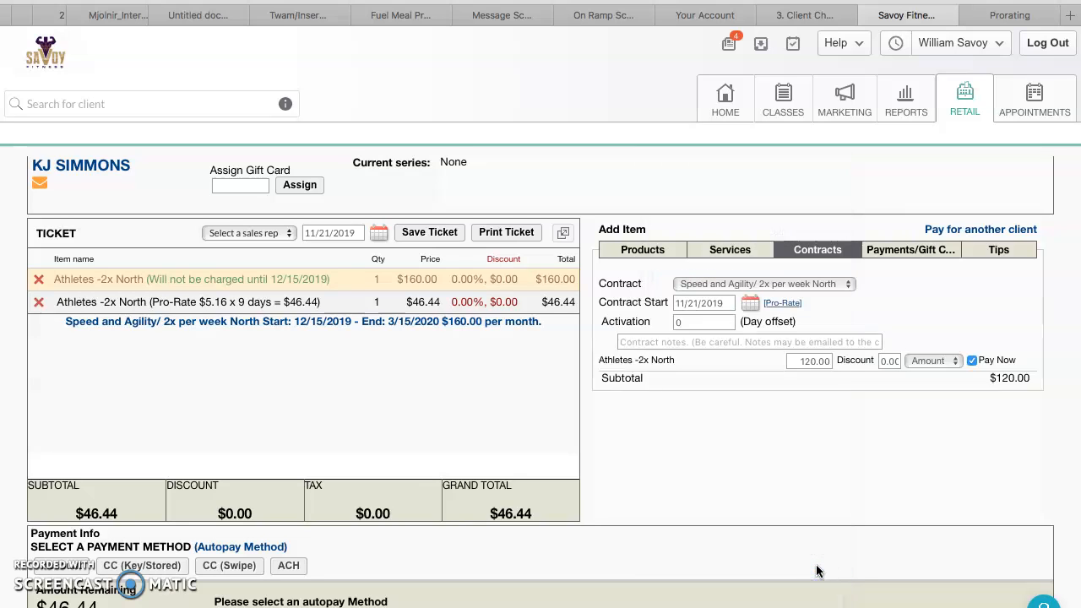
left_click(38, 278)
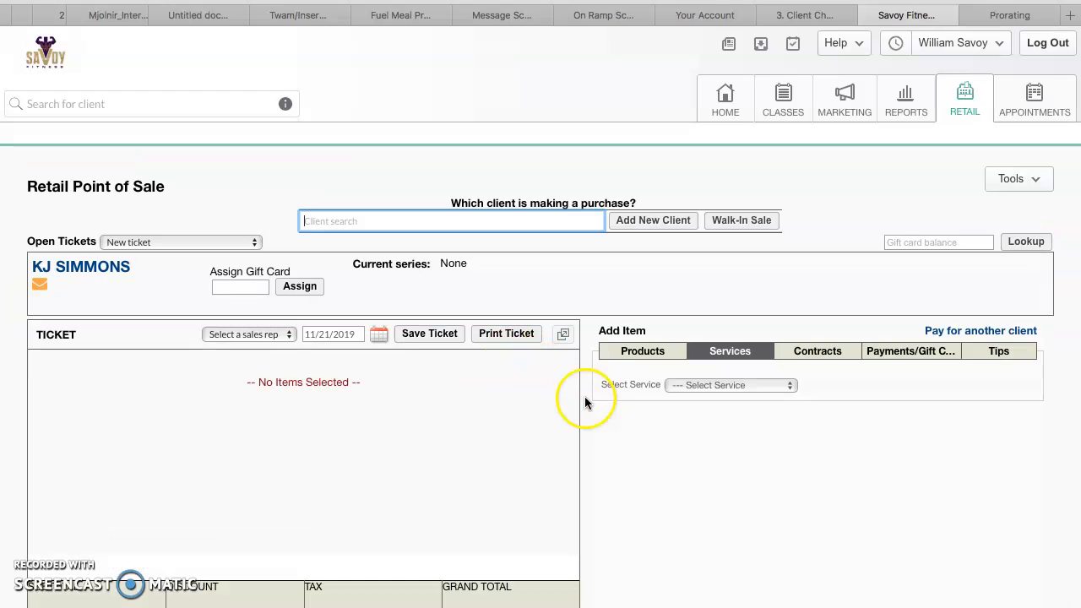
Select the Speed and Agility/ 2x per week North contract again and set its start date to 12/15/2019
left_click(813, 353)
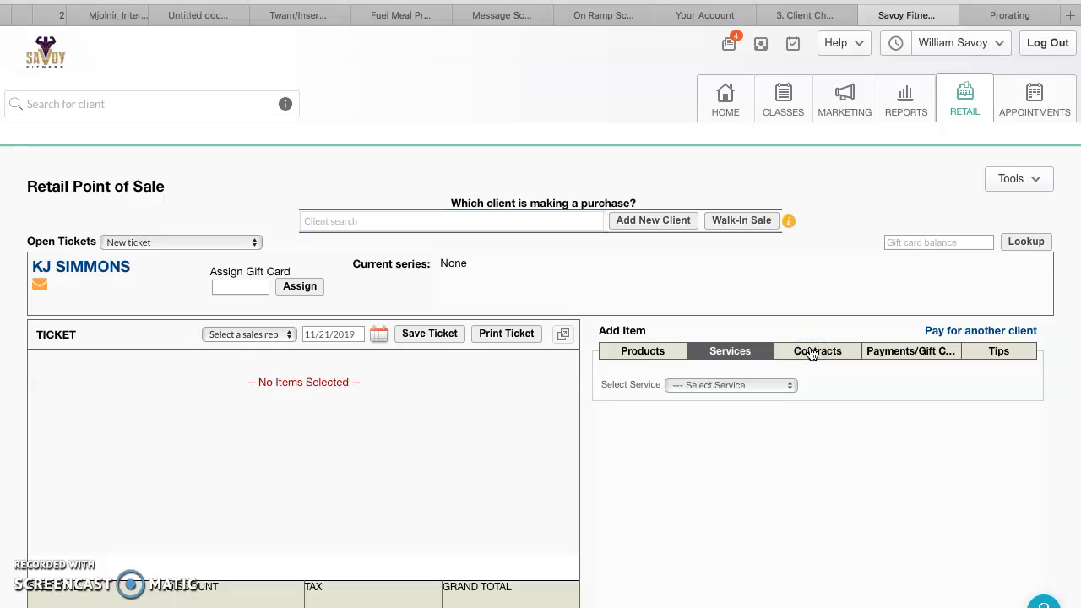
left_click(828, 385)
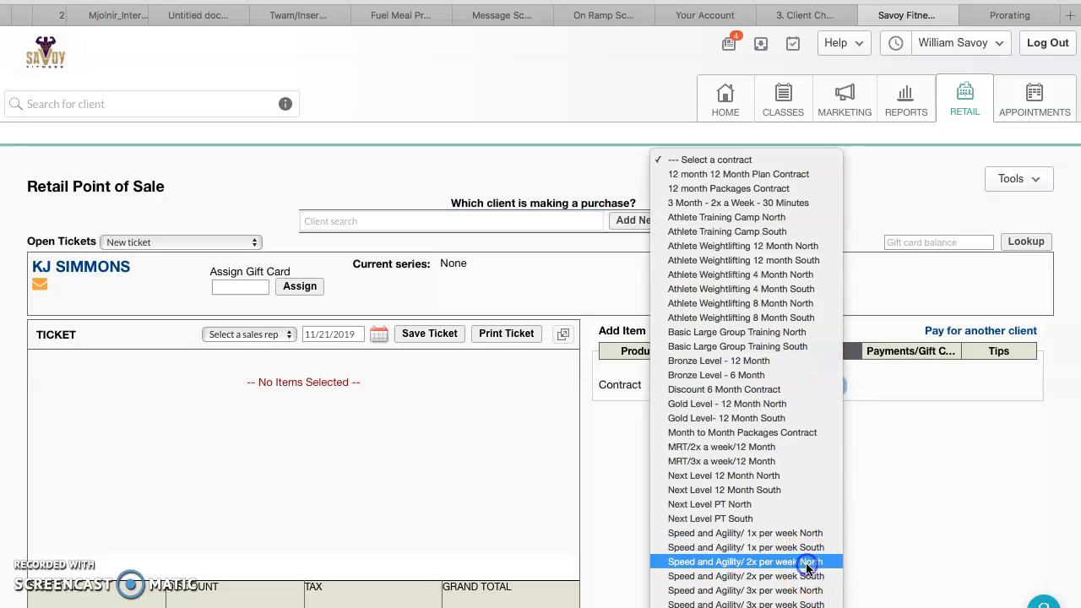
left_click(809, 562)
left_click_drag(731, 405, 603, 403)
type("12/15/2019")
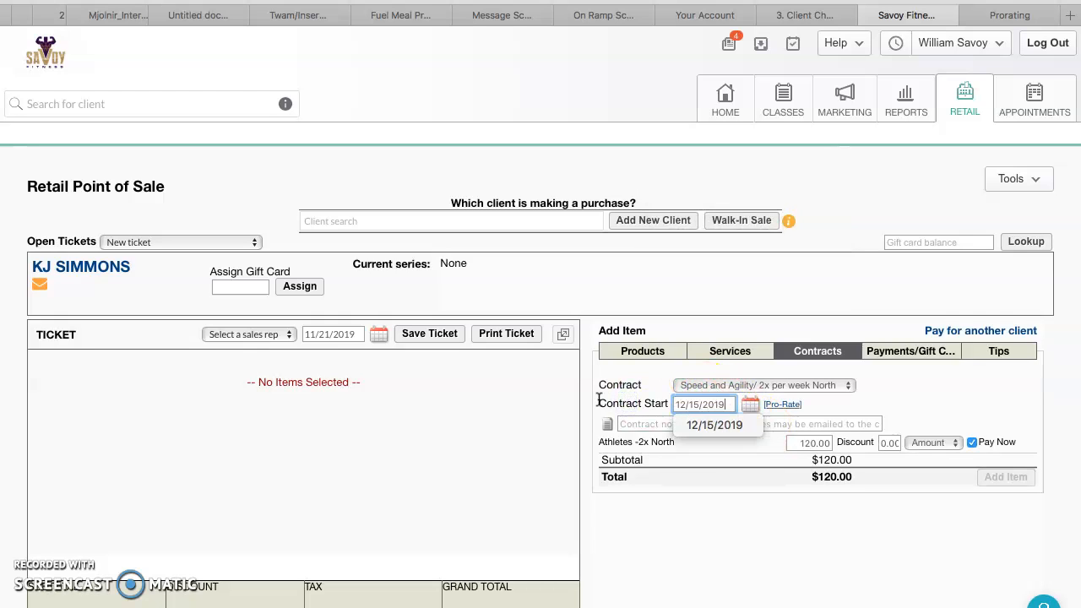
left_click(969, 376)
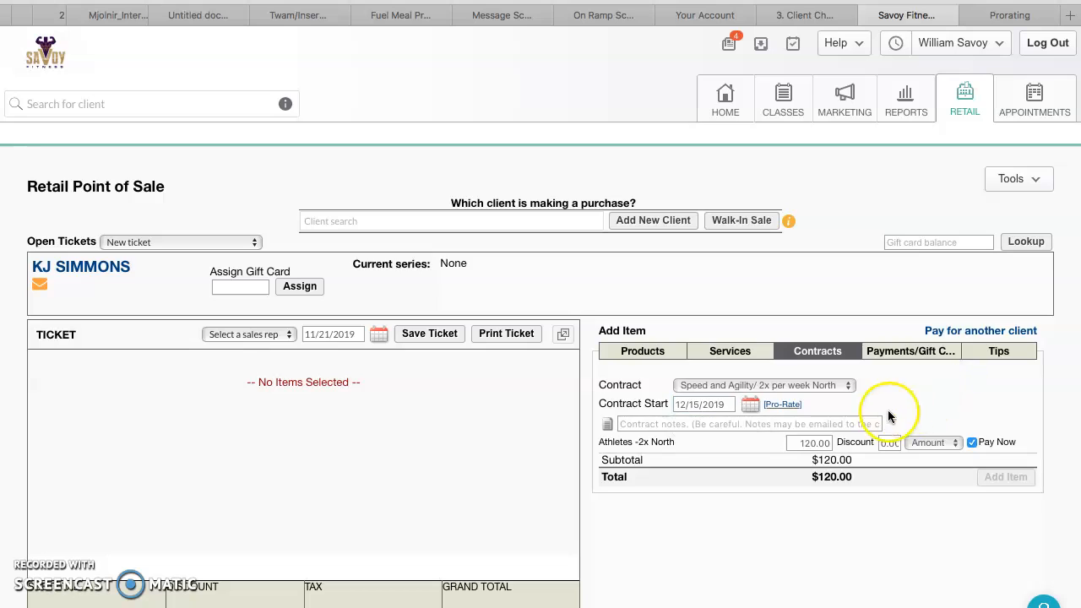
Set the contract price to 160 with Pay Now off and add the contract to the ticket
left_click_drag(817, 442, 767, 443)
type("160")
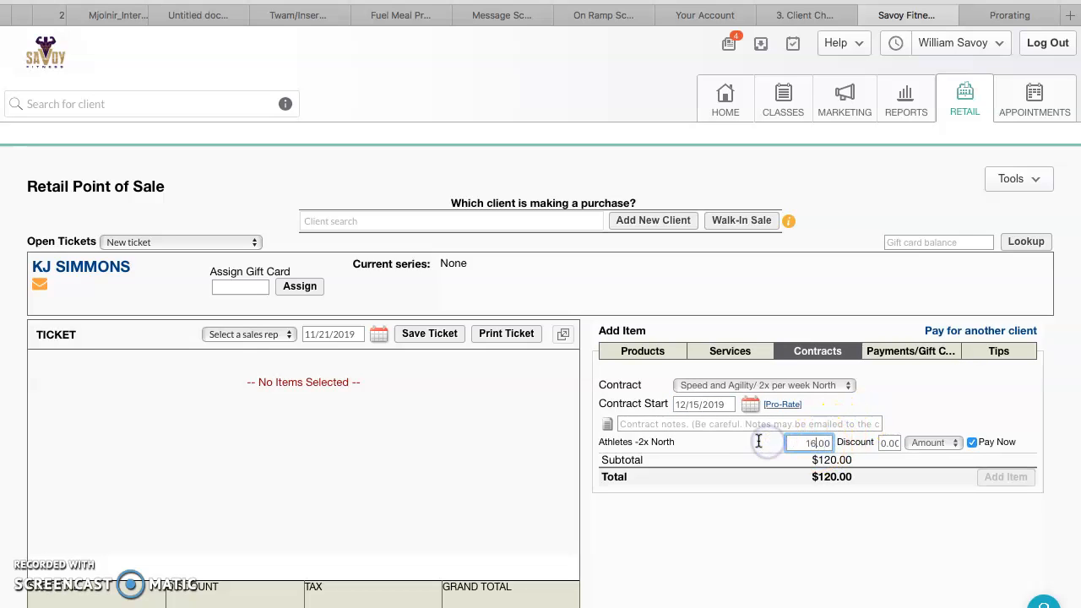
left_click(807, 500)
left_click(972, 442)
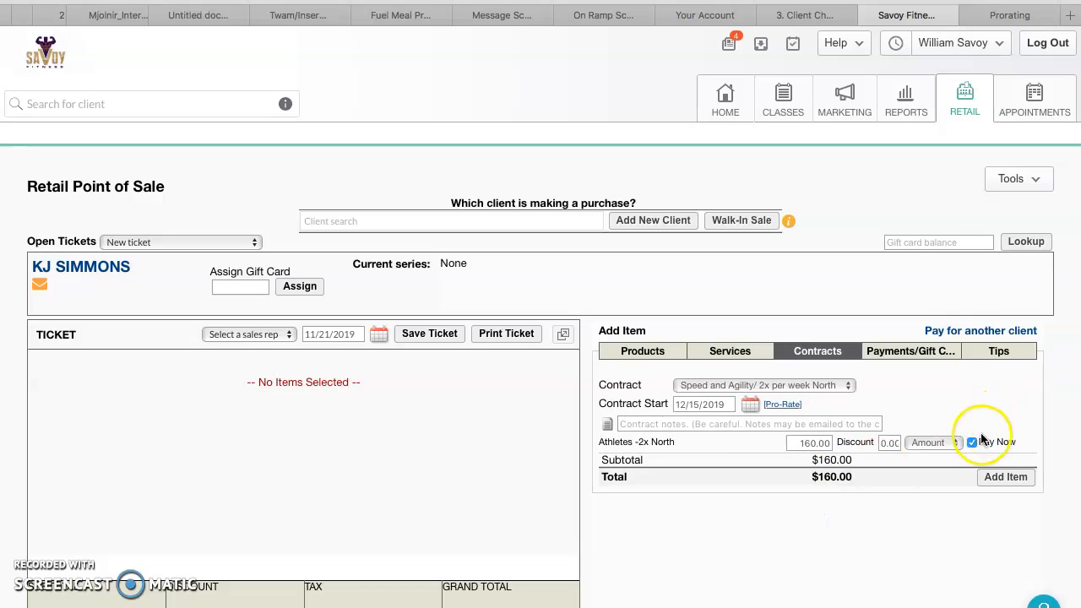
left_click(1006, 477)
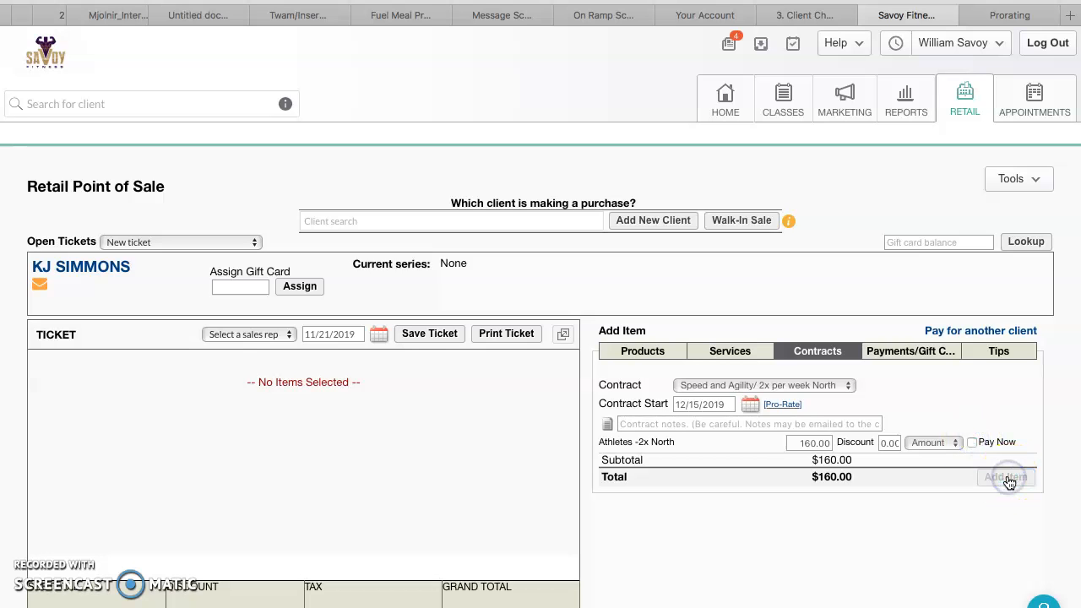
Choose CC (Key/Stored) as the autopay payment method and open the credit card number field
scroll(545, 388, "down", 3)
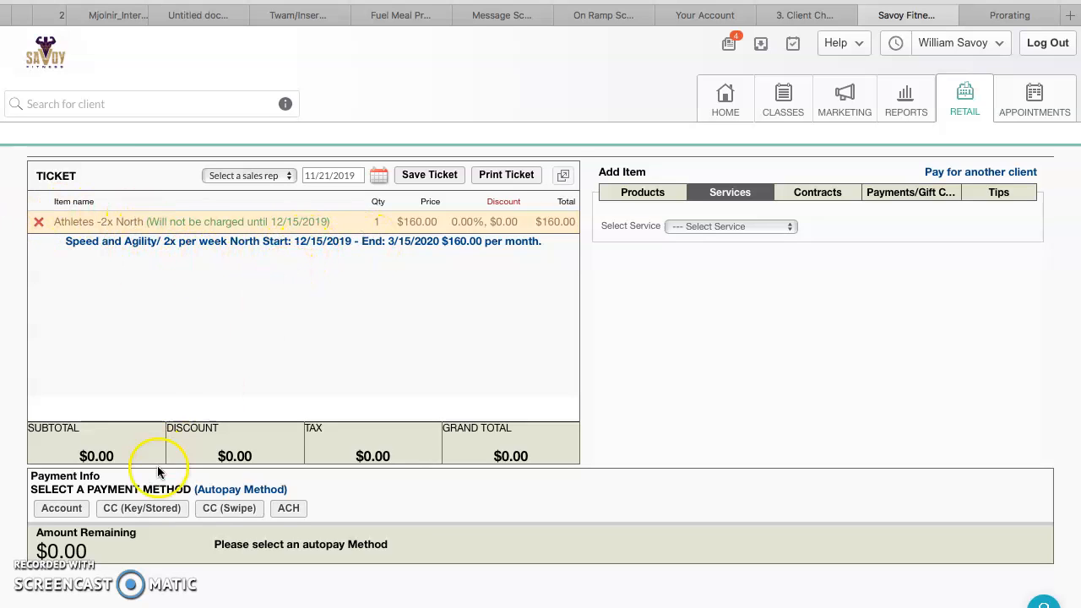
left_click(132, 510)
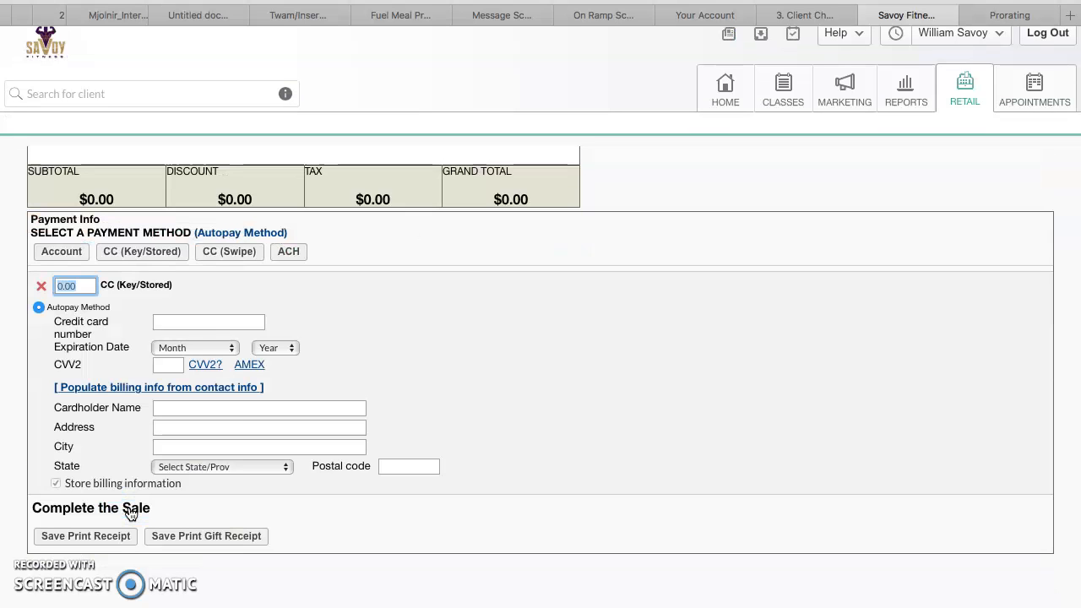
left_click(184, 325)
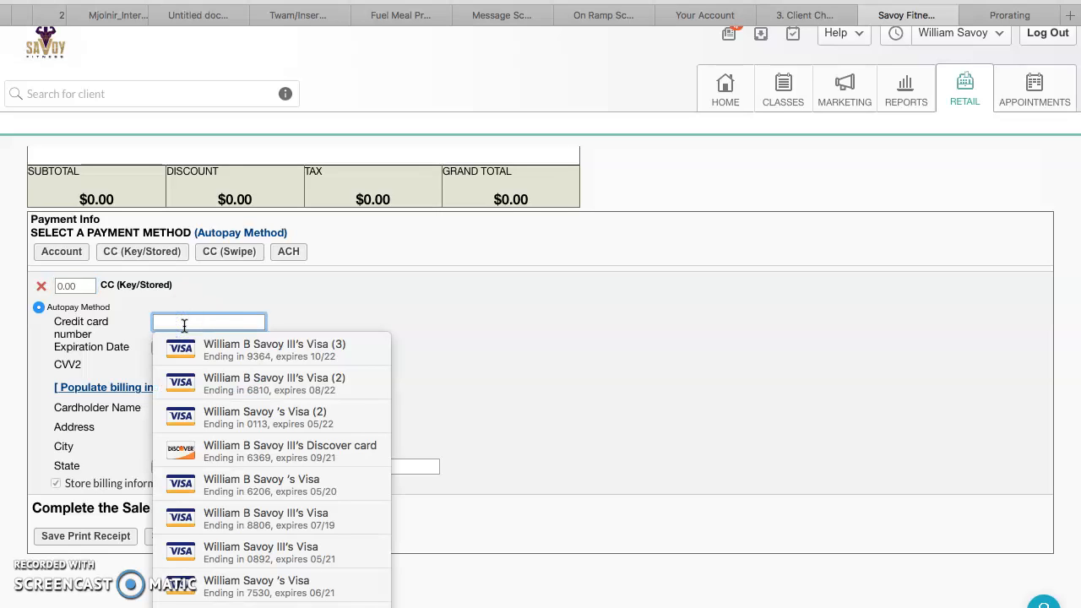
Fill in a stored credit card's number, expiration date and CVV2 for the autopay method
left_click(52, 13)
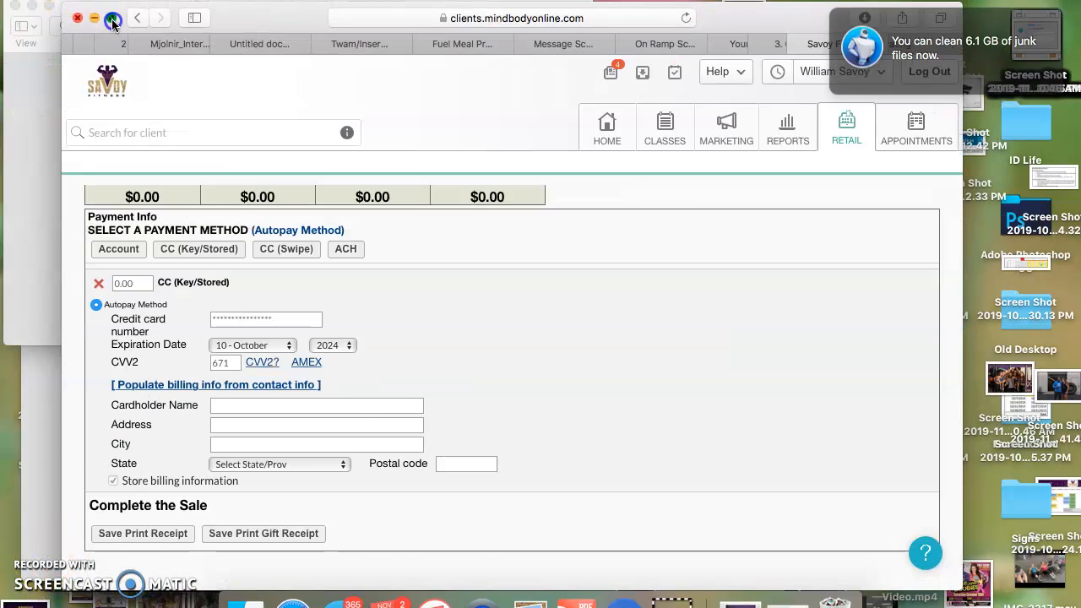
left_click(112, 19)
scroll(506, 229, "up", 5)
scroll(507, 229, "down", 5)
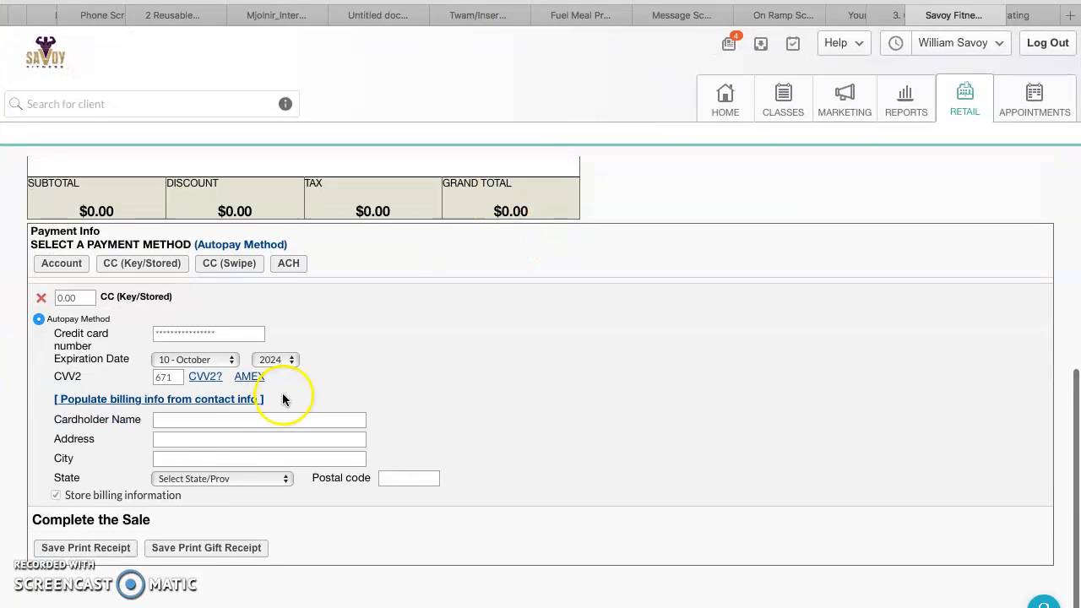
Complete the sale, then search for the new client by their initials and open their profile
left_click(86, 547)
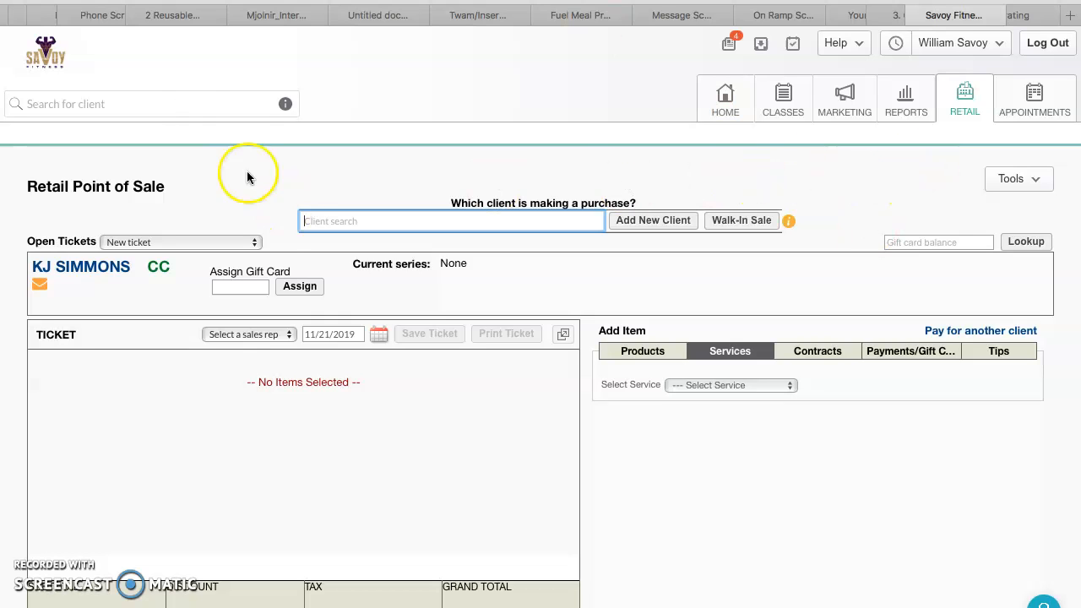
left_click(175, 102)
type("KJ")
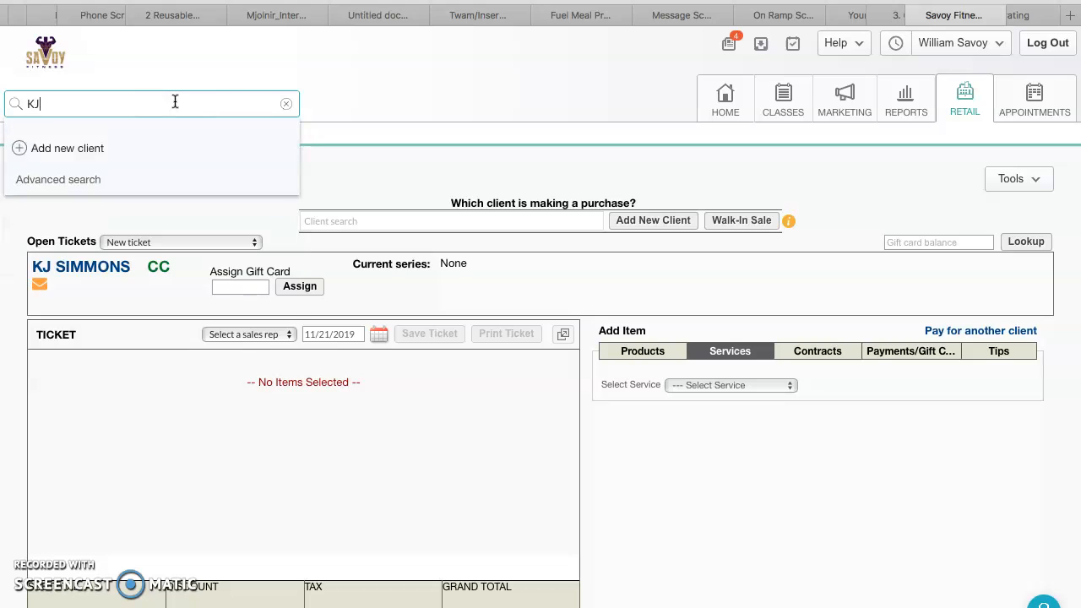
left_click(141, 184)
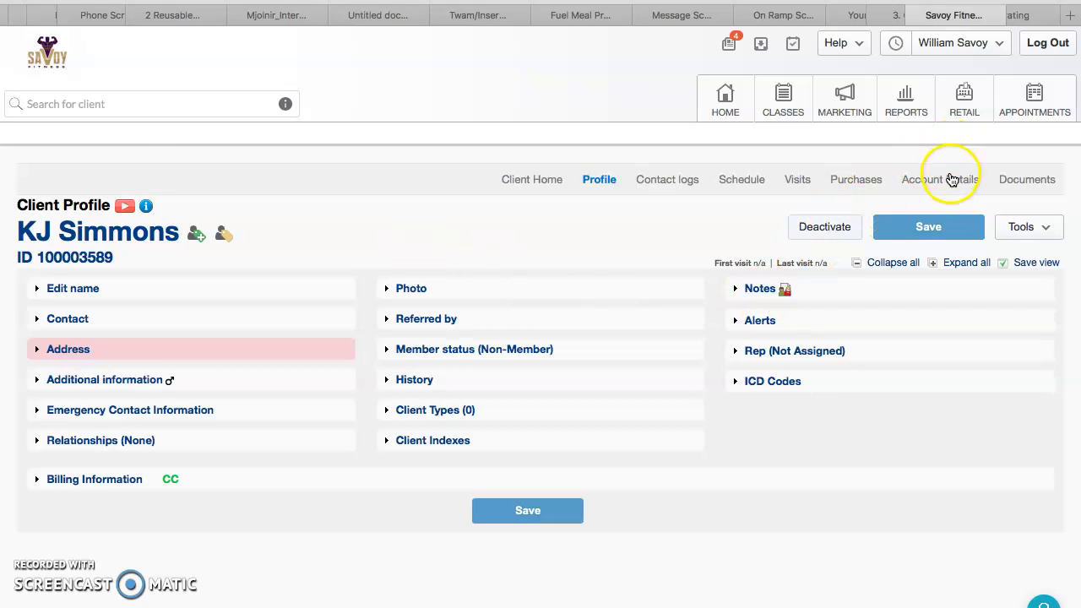
Start a new autopay schedule from the client's account details with start and end dates of 12/6/2019
left_click(952, 181)
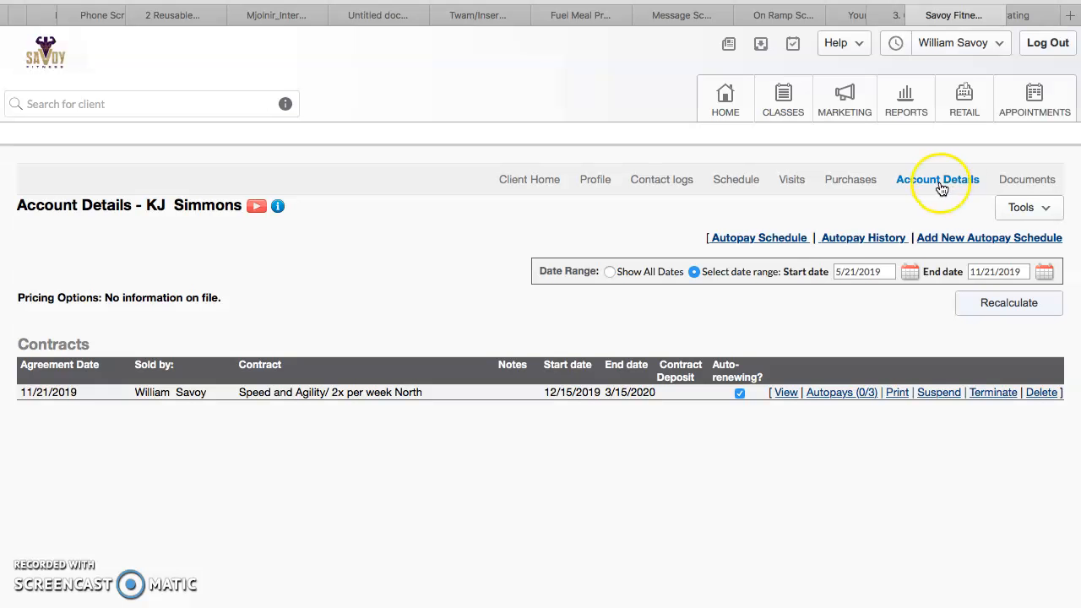
left_click(1005, 239)
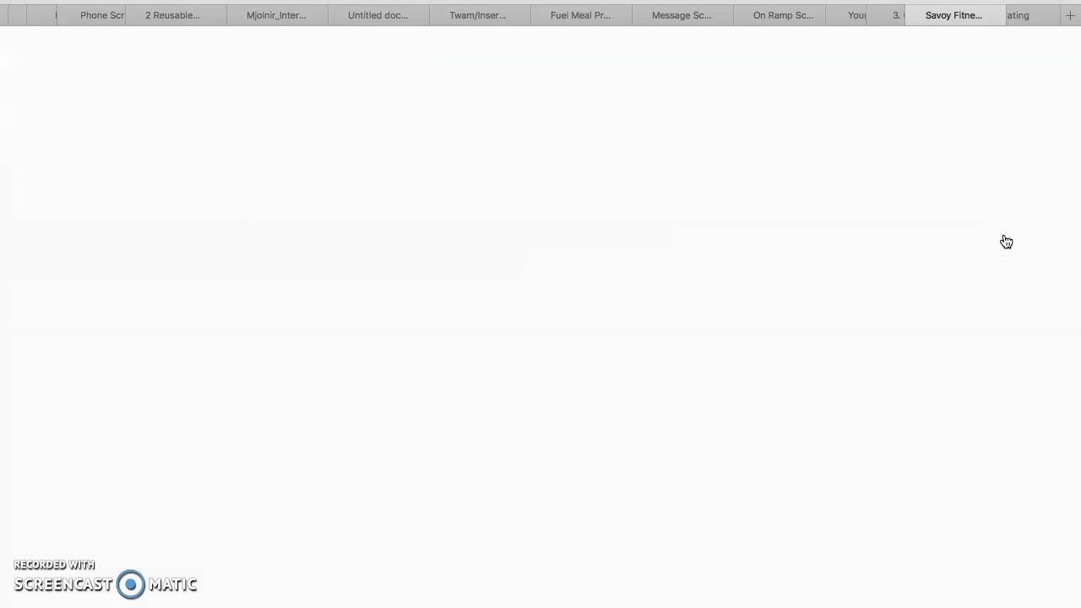
left_click(165, 350)
type("12/6/2")
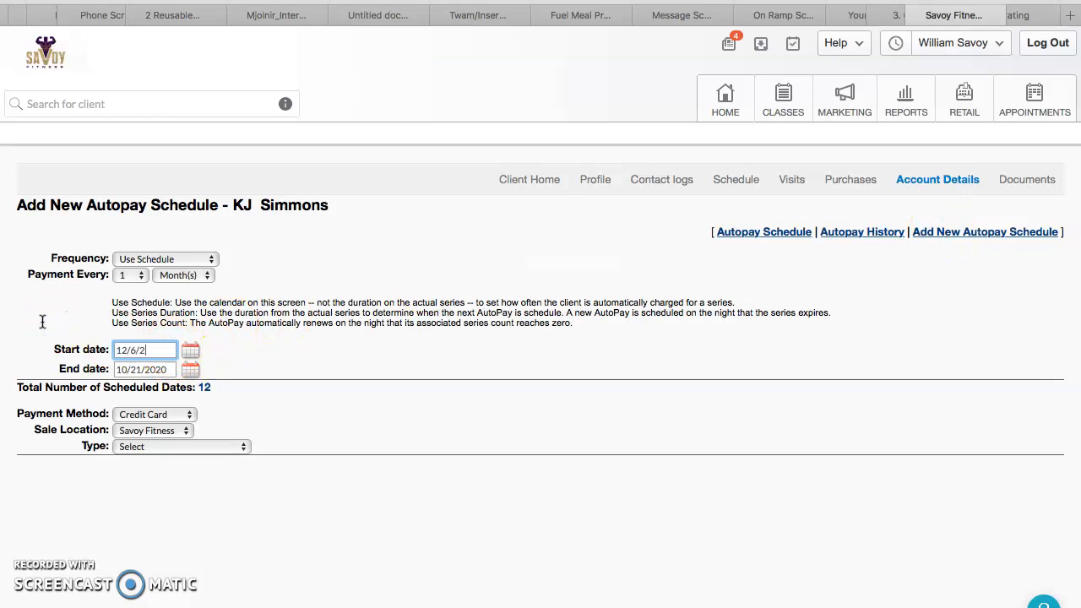
left_click(288, 351)
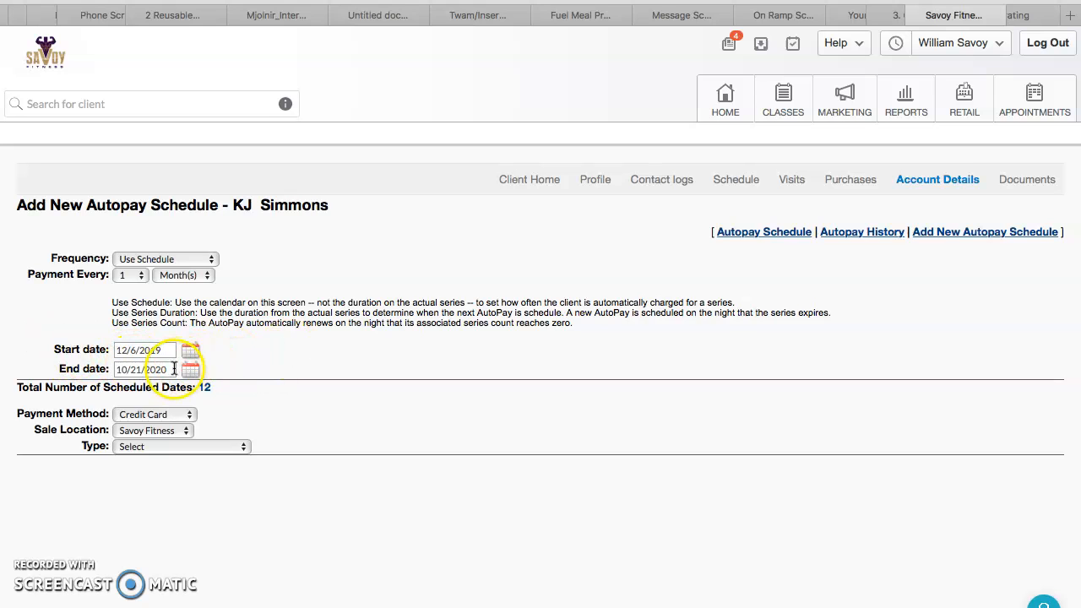
left_click_drag(175, 371, 147, 370)
left_click(55, 369)
type("123")
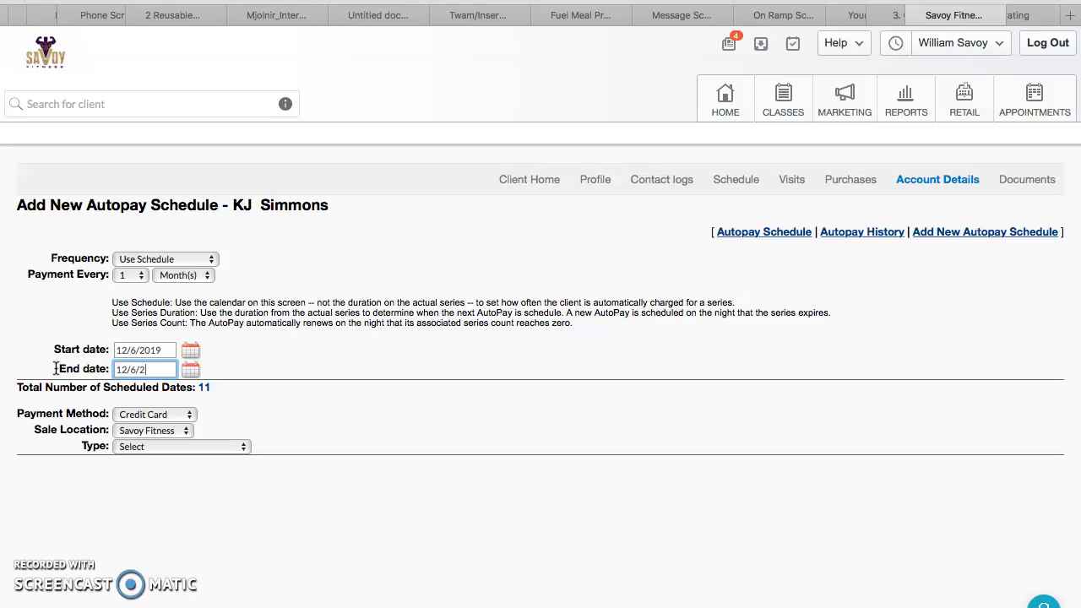
Set the autopay type to Athlete and the item to buy to 12 Sessions
left_click(218, 455)
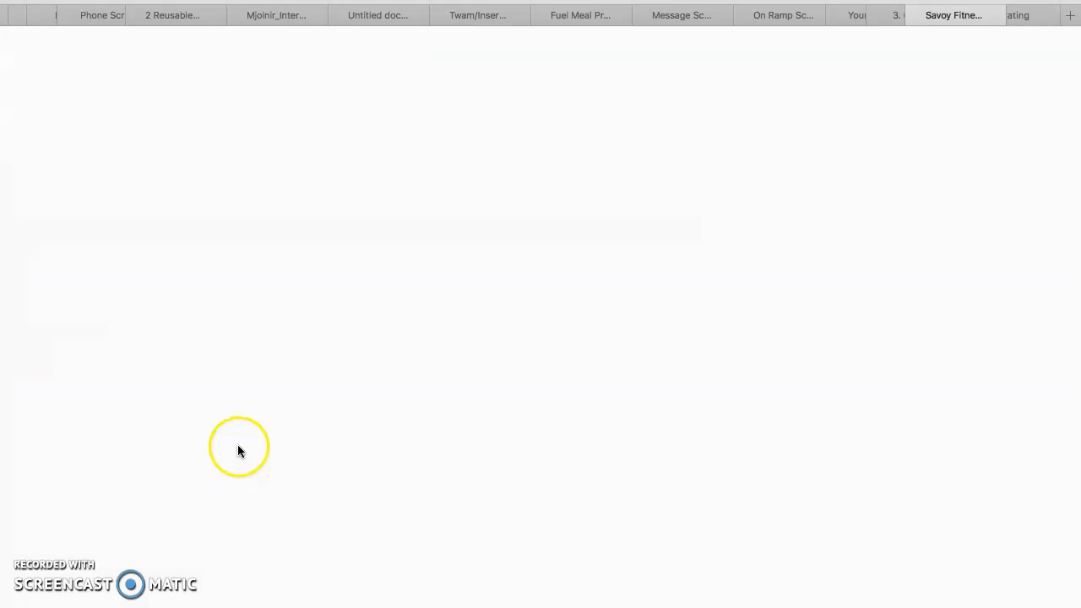
left_click(239, 447)
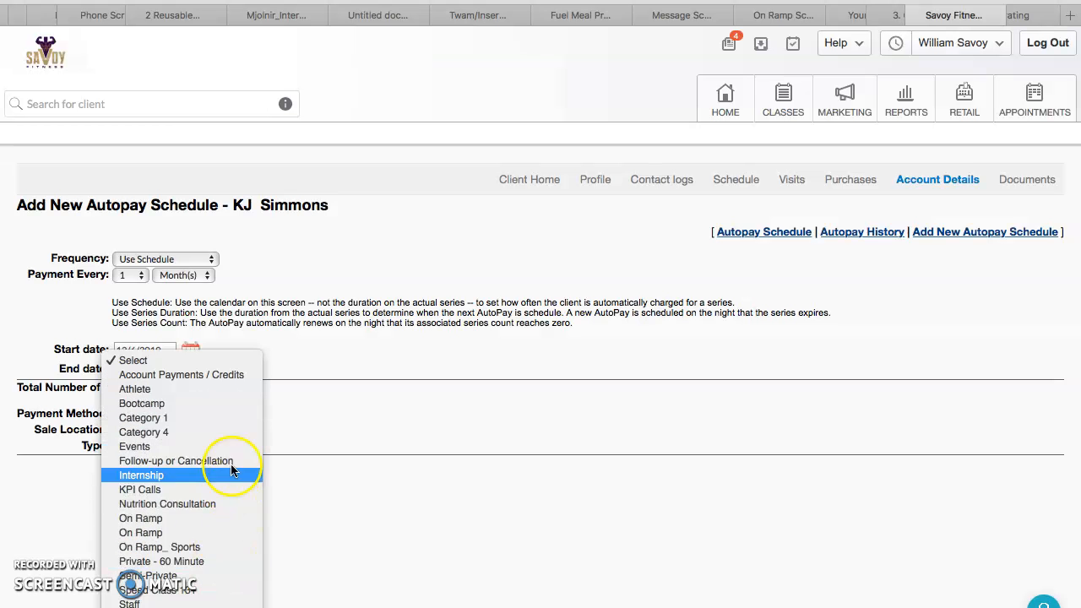
left_click(228, 388)
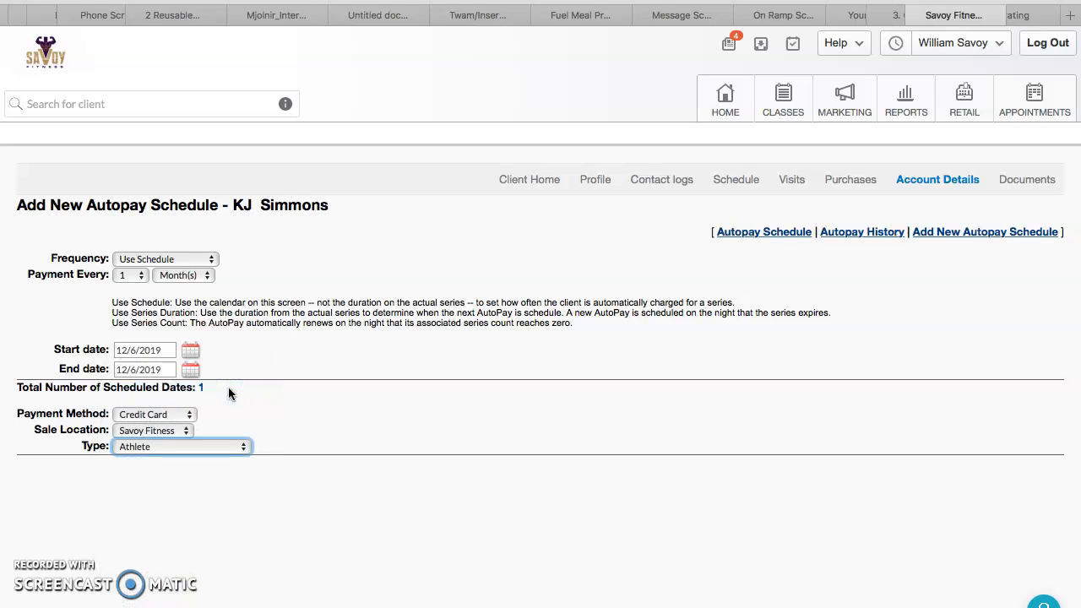
left_click(227, 470)
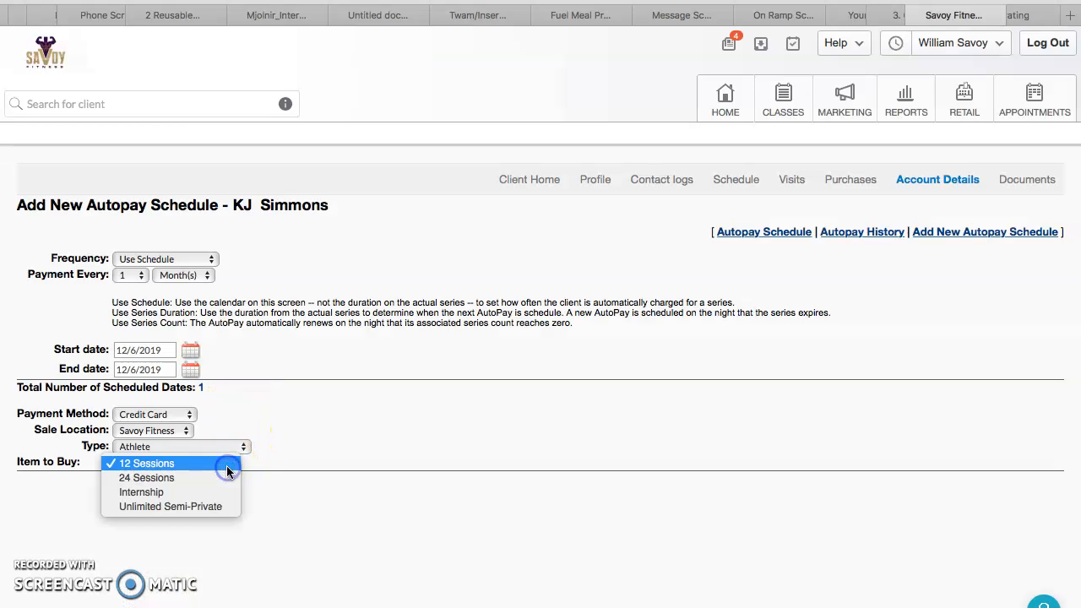
left_click(213, 467)
left_click(146, 483)
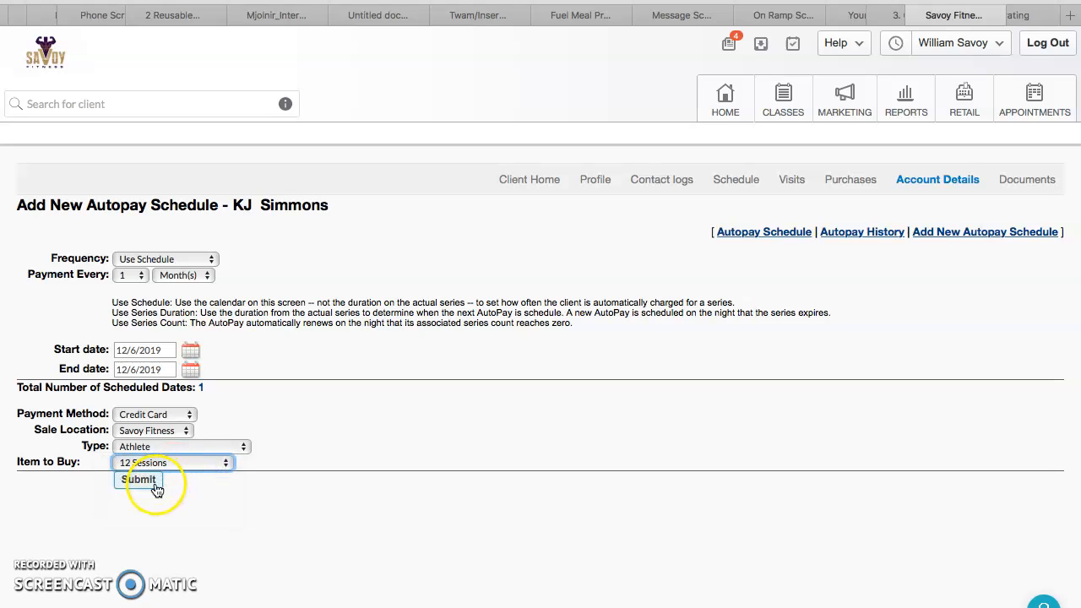
Change the autopay type to Bootcamp, choose FEO North as the item to buy, and submit
left_click(246, 447)
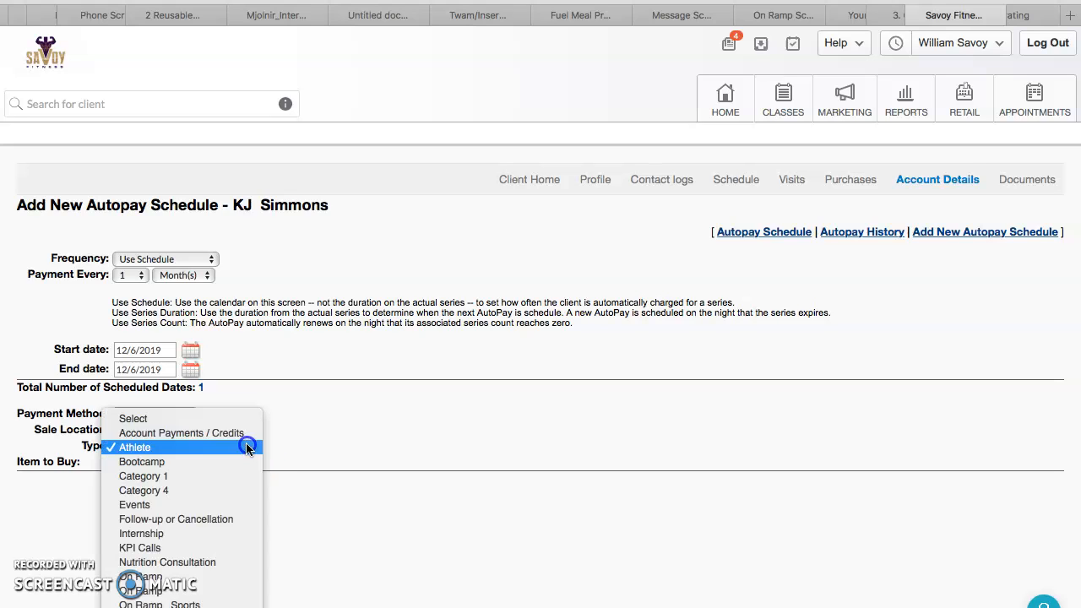
left_click(225, 455)
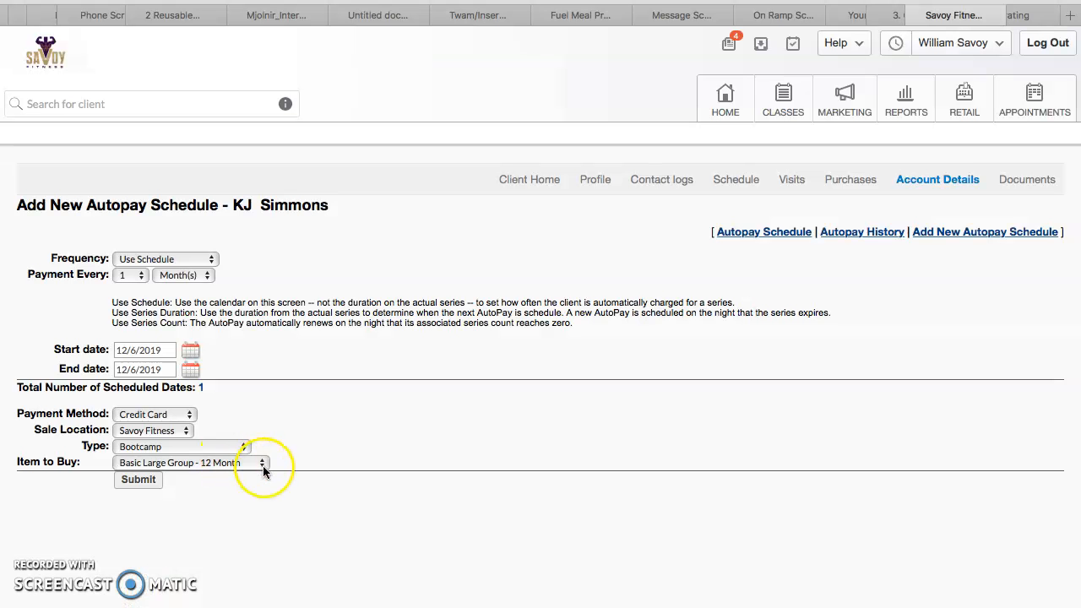
left_click(261, 464)
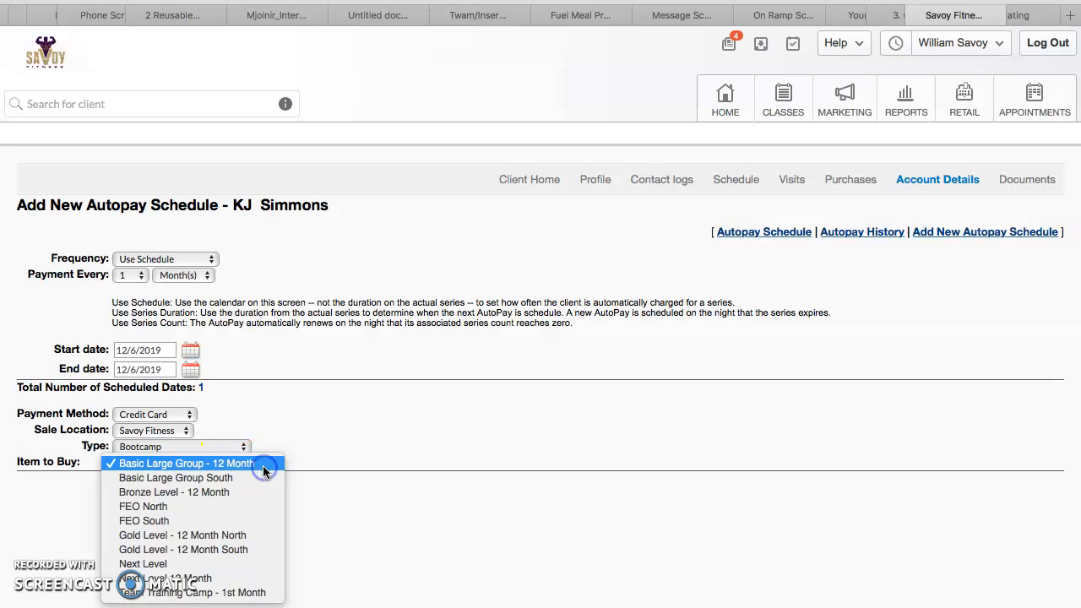
left_click(226, 506)
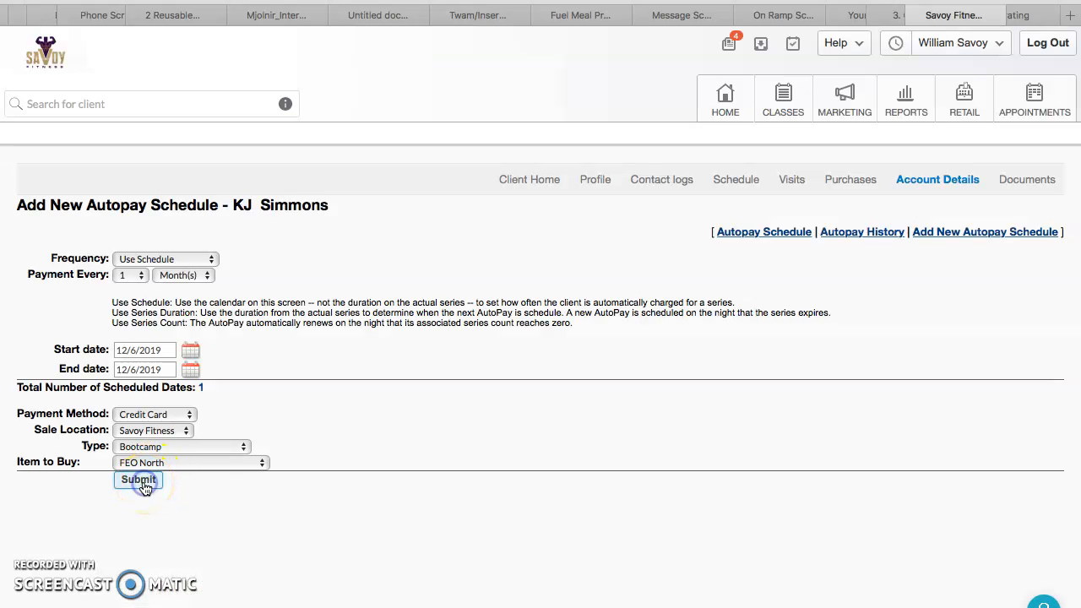
left_click(137, 479)
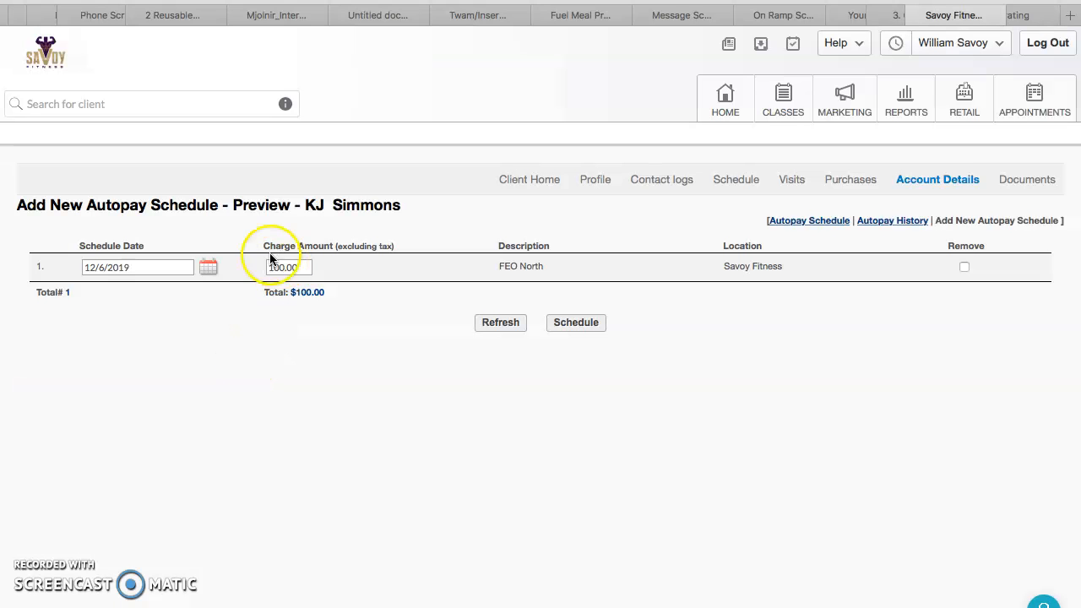
Set the prorated charge amount to 46.44 for 12/6/2019 and schedule the autopay
left_click_drag(297, 267, 236, 266)
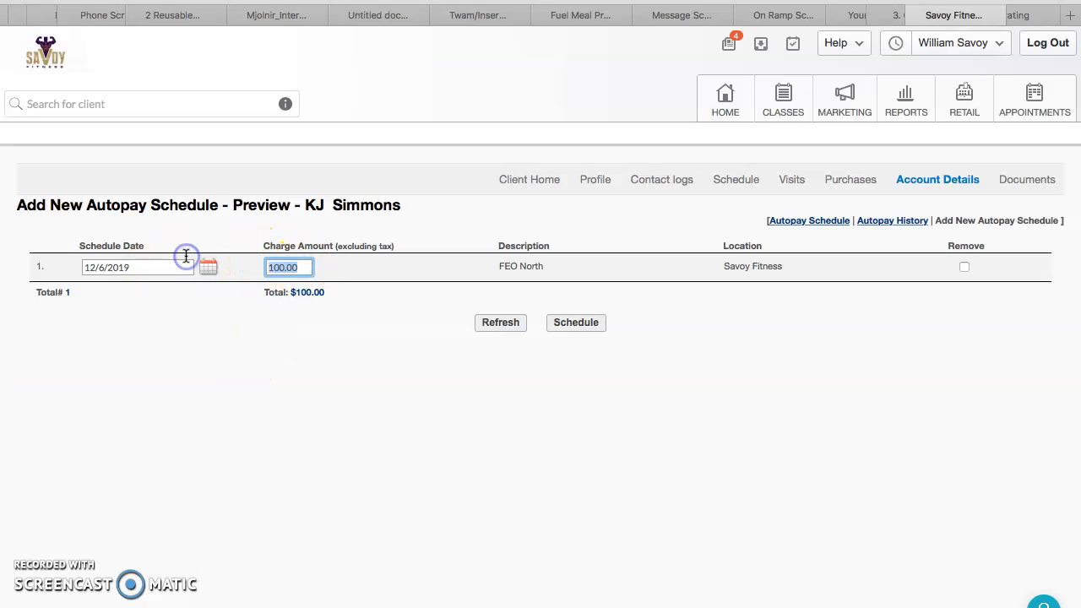
type("46.44")
left_click(302, 446)
left_click(231, 348)
left_click(121, 270)
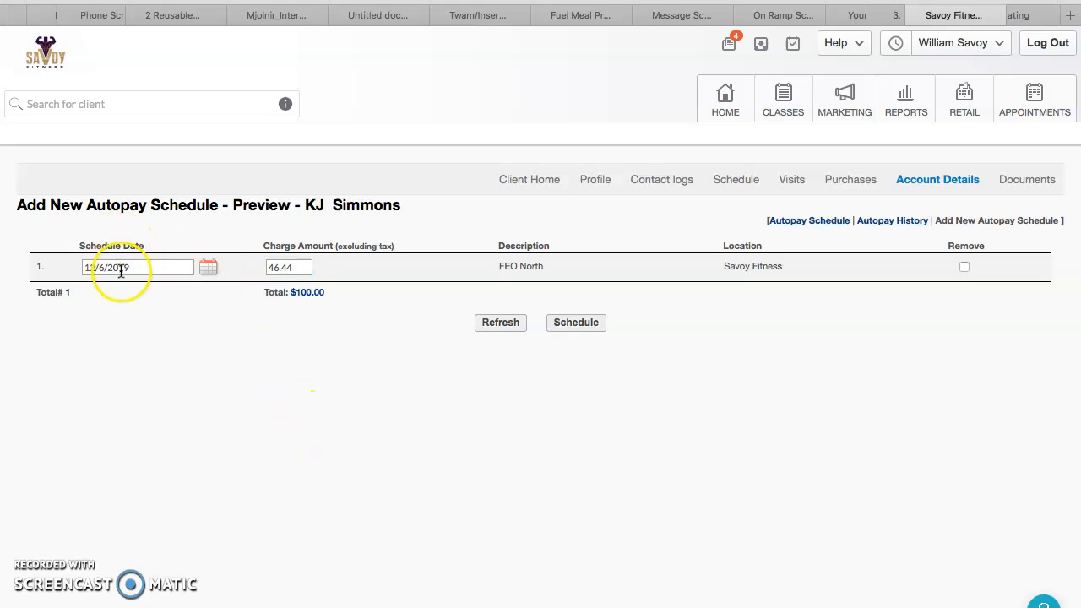
left_click(142, 267)
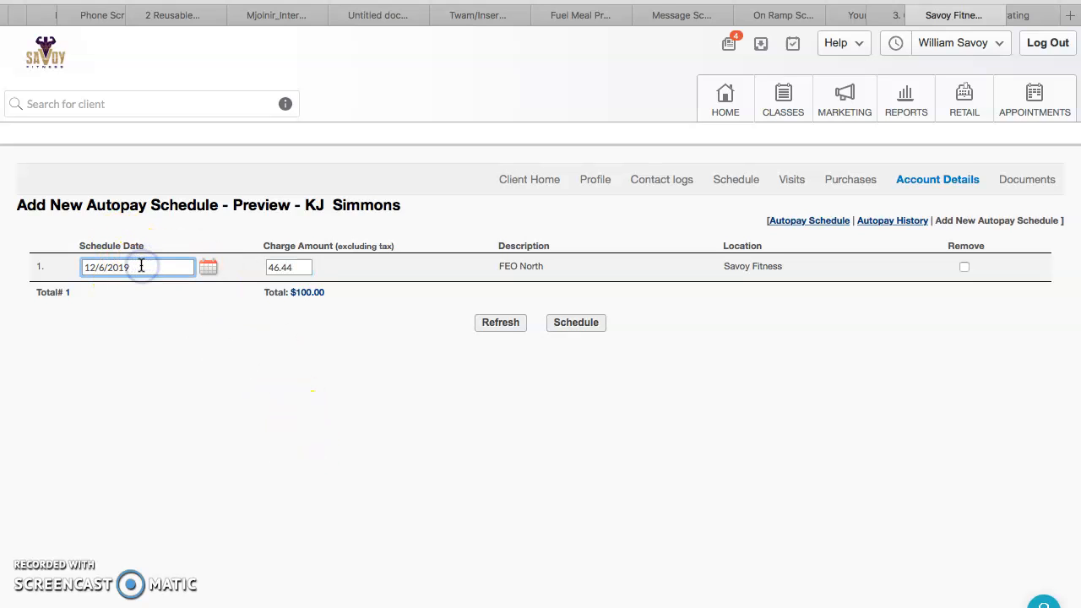
left_click(578, 329)
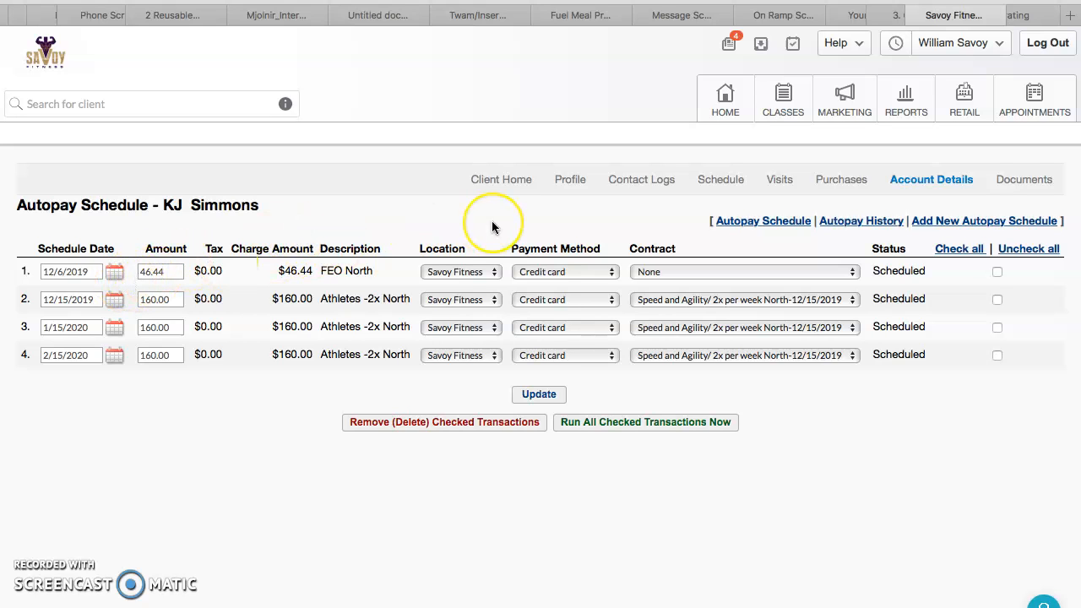
Switch to the client checklist document and review the billing items in Section 3A
left_click(1033, 19)
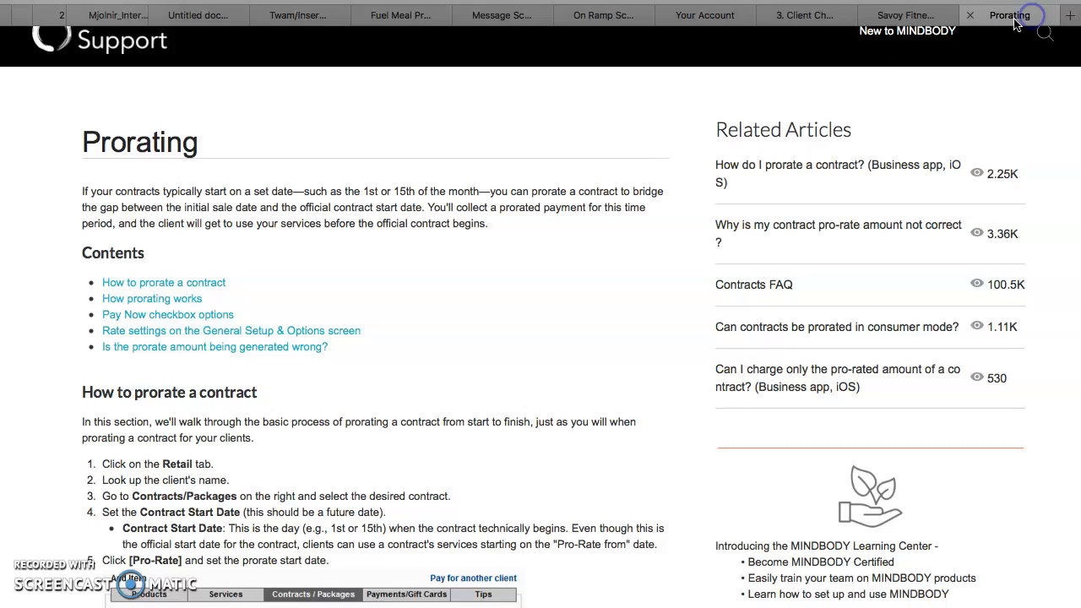
left_click(908, 15)
left_click(807, 15)
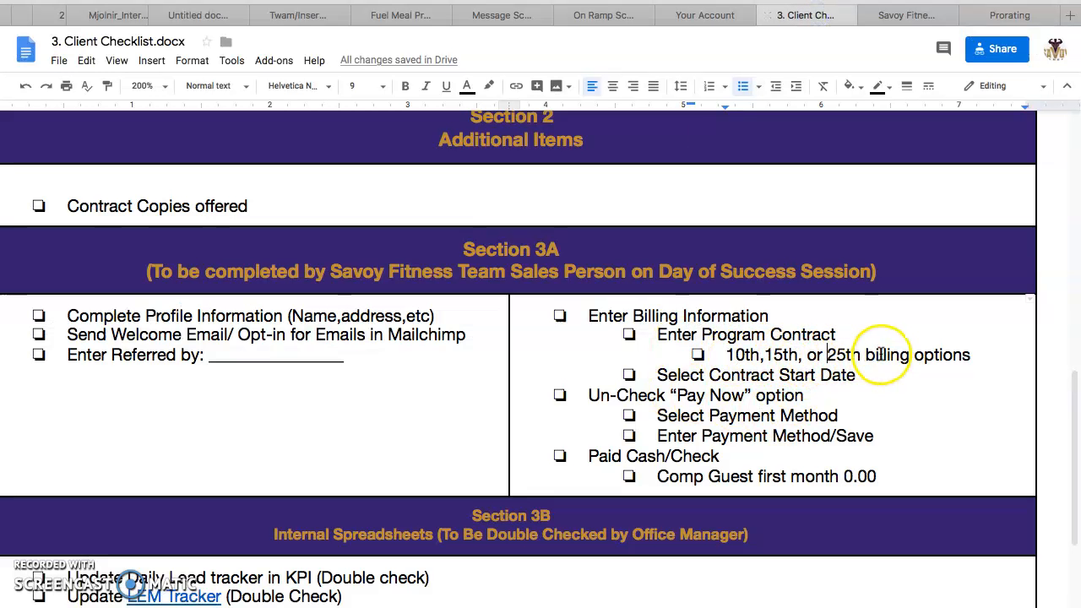
scroll(928, 385, "down", 1)
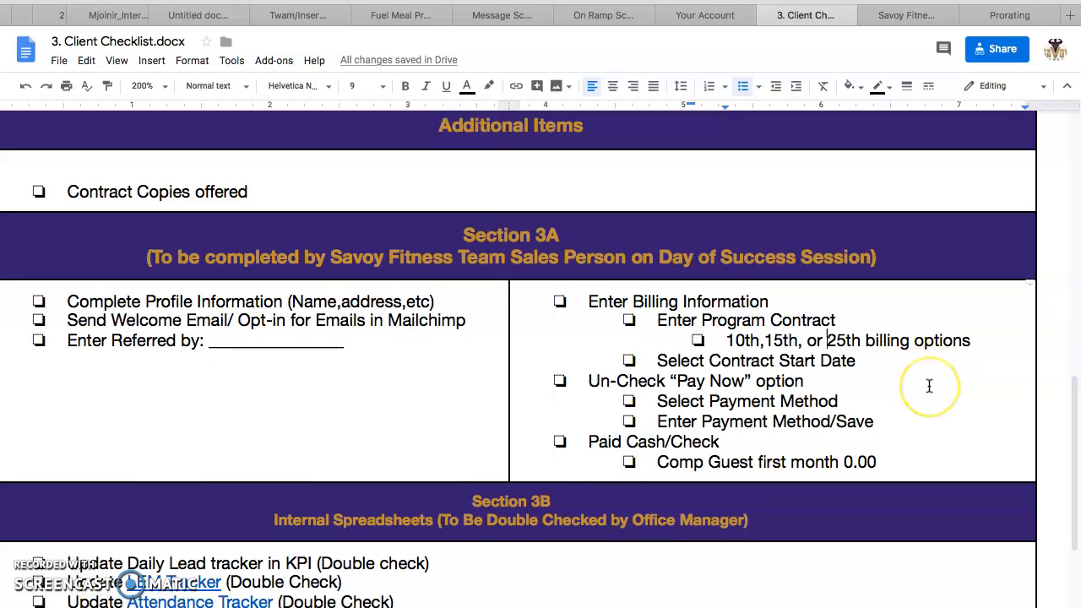
scroll(929, 386, "up", 1)
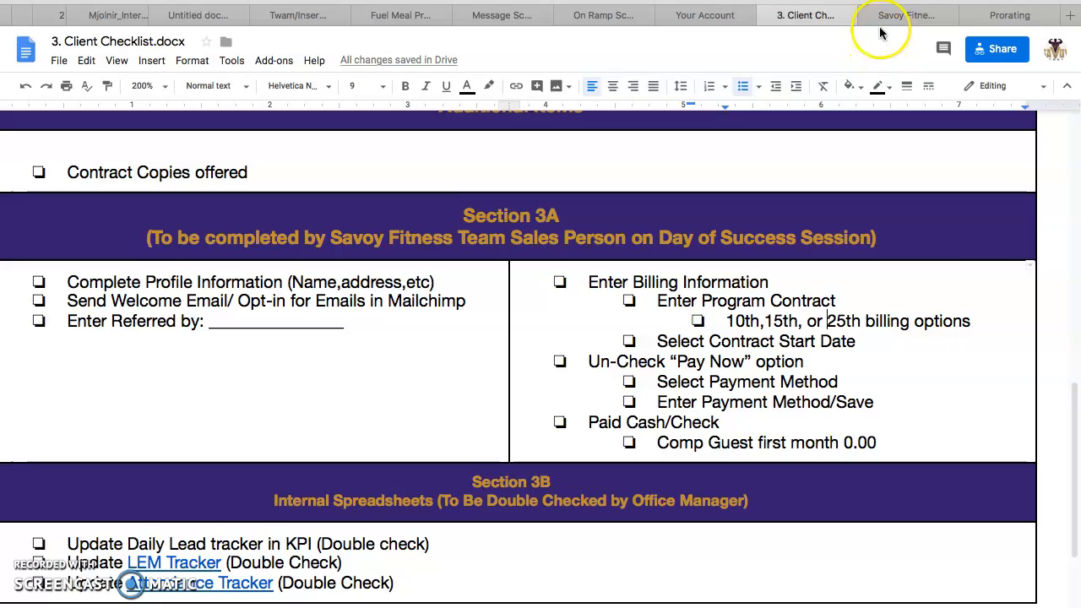
left_click(49, 8)
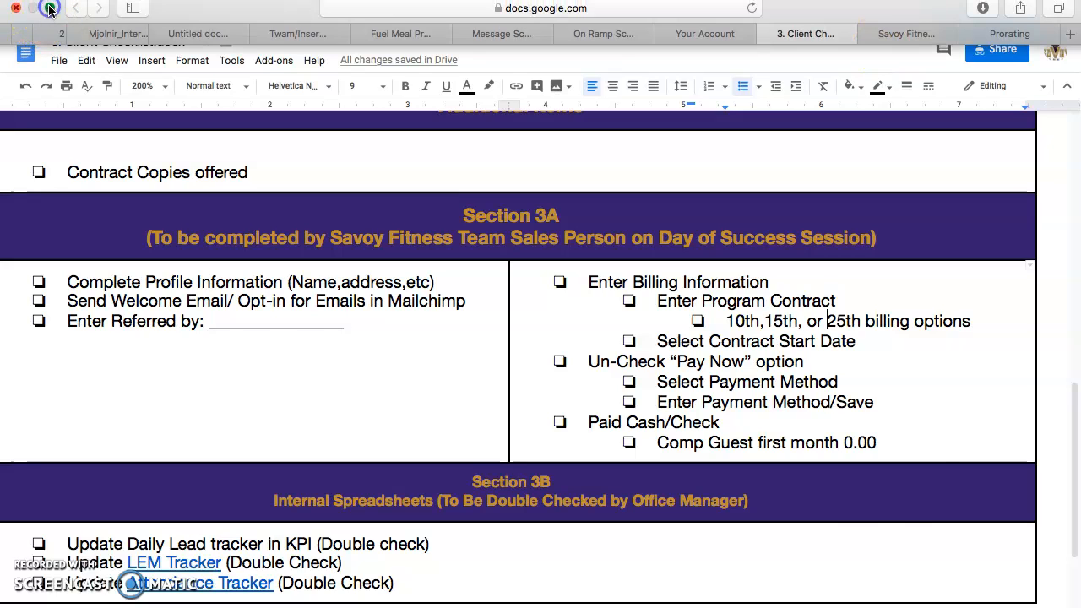